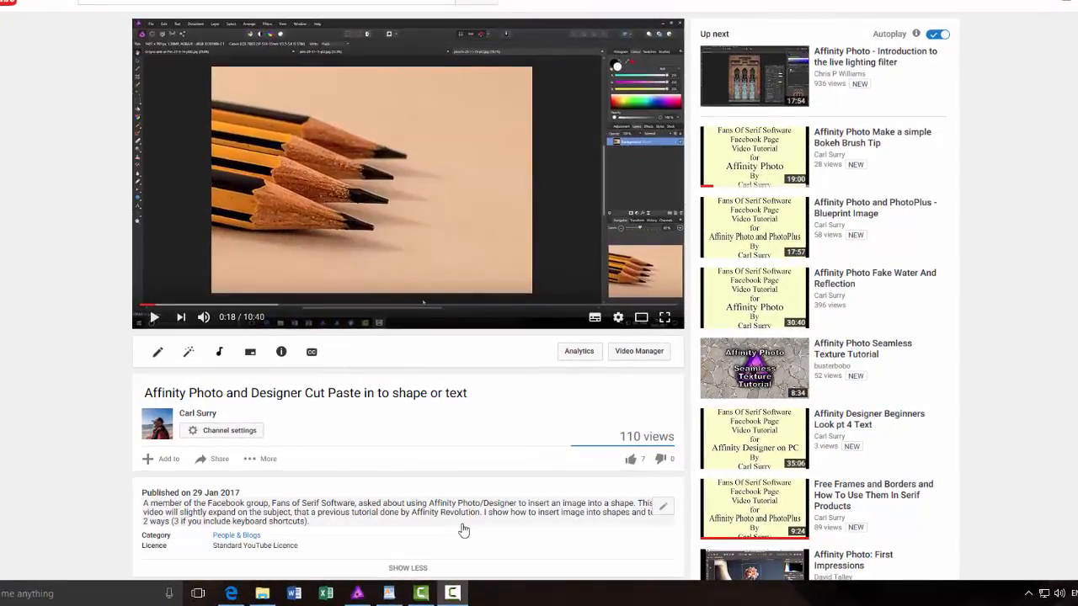
Read the description and viewer comments below the YouTube video, and switch to Affinity Photo.
{"action": "scroll", "coordinate": [378, 491], "scroll_direction": "down", "scroll_amount": 5}
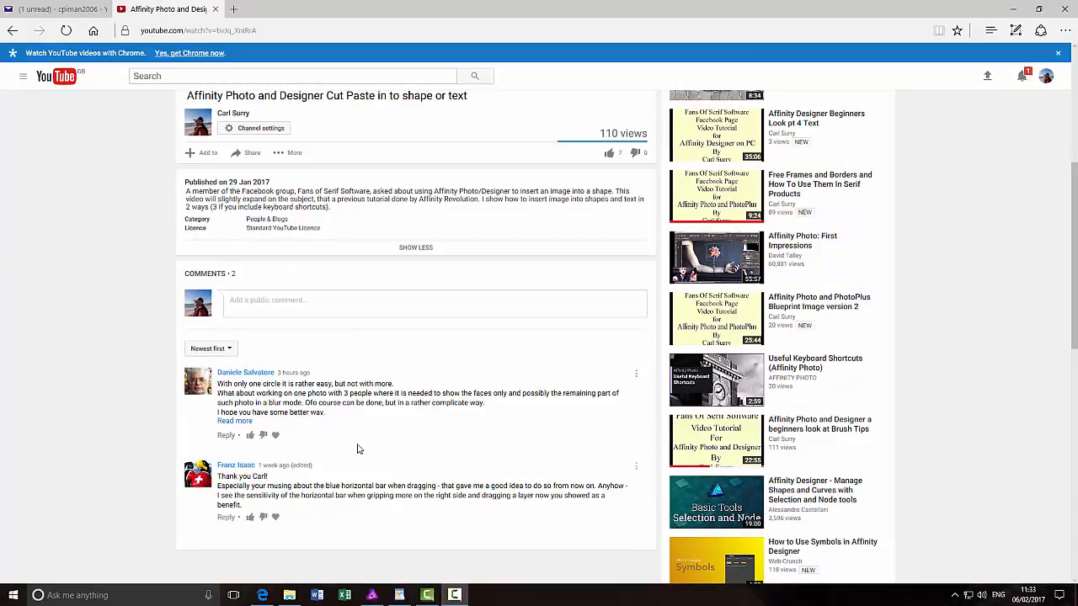
{"action": "scroll", "coordinate": [357, 448], "scroll_direction": "up", "scroll_amount": 3}
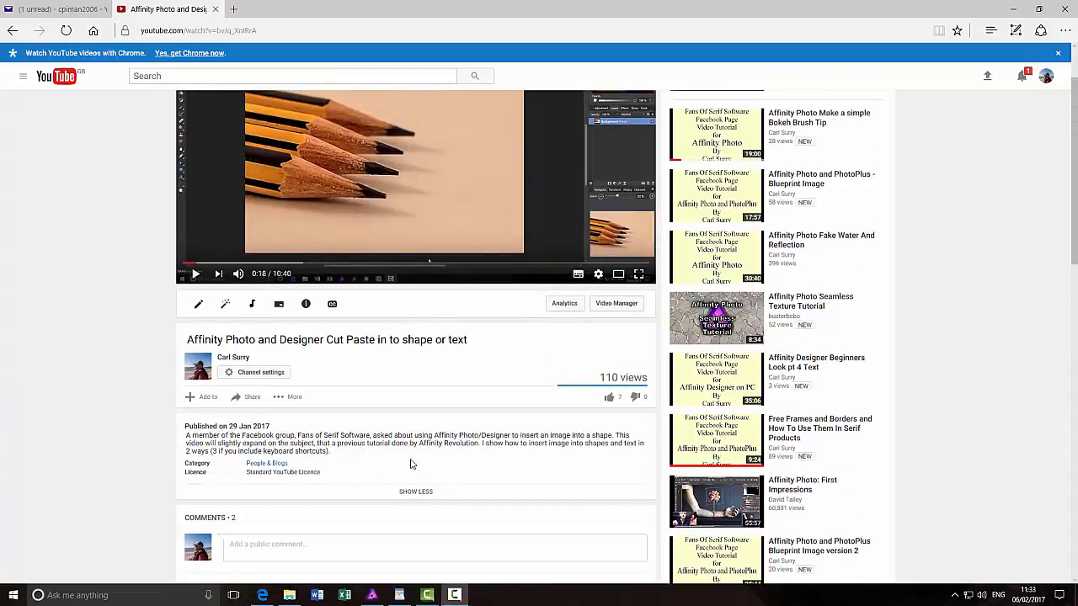
{"action": "left_click", "coordinate": [372, 594]}
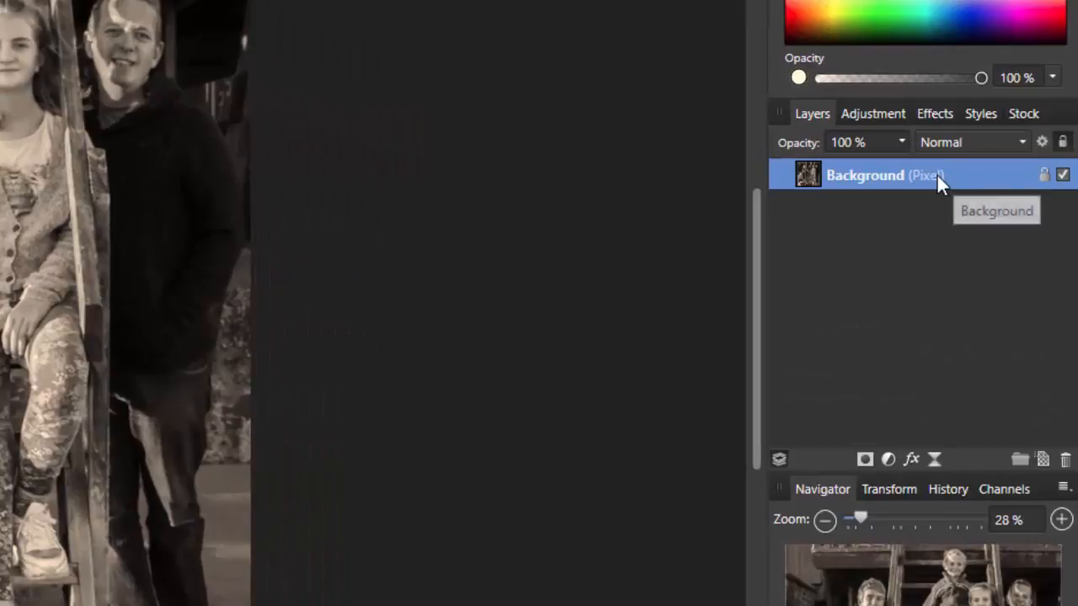
Duplicate the Background layer three times.
{"action": "right_click", "coordinate": [936, 176]}
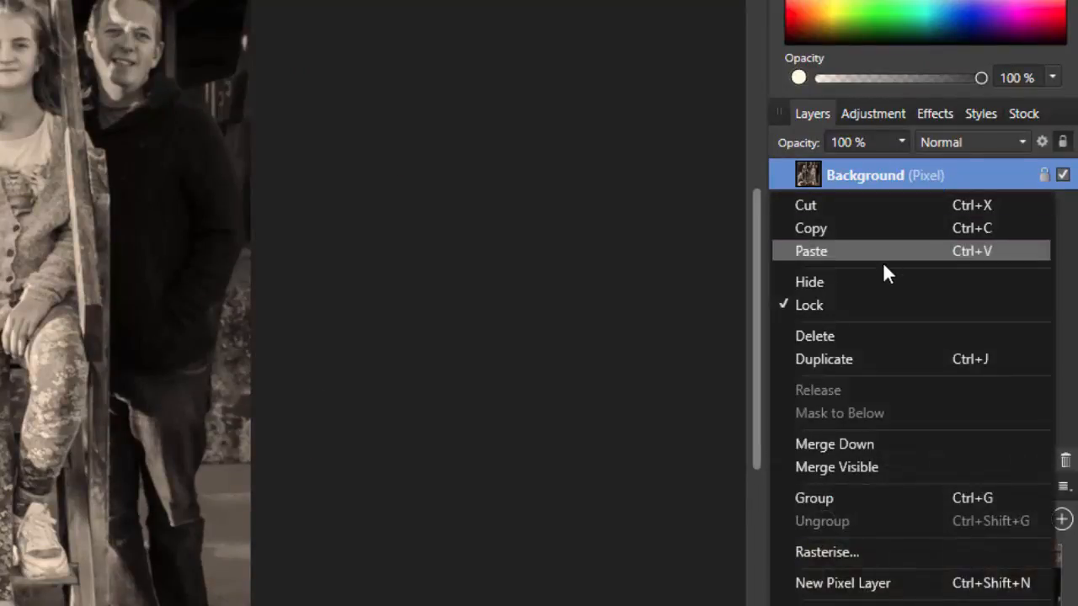
{"action": "left_click", "coordinate": [842, 359]}
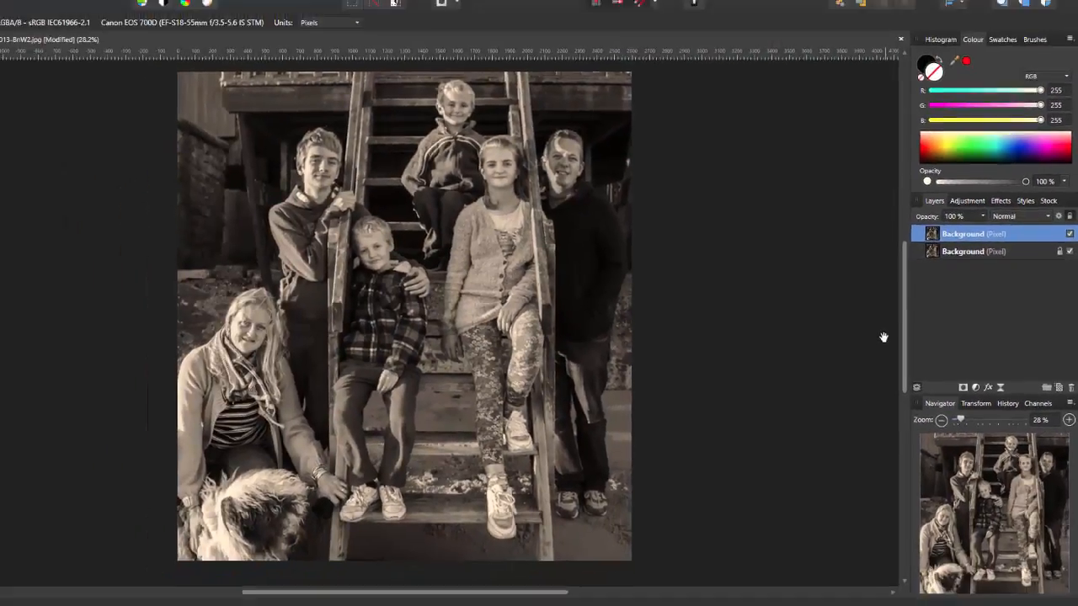
{"action": "key", "text": "ctrl+j"}
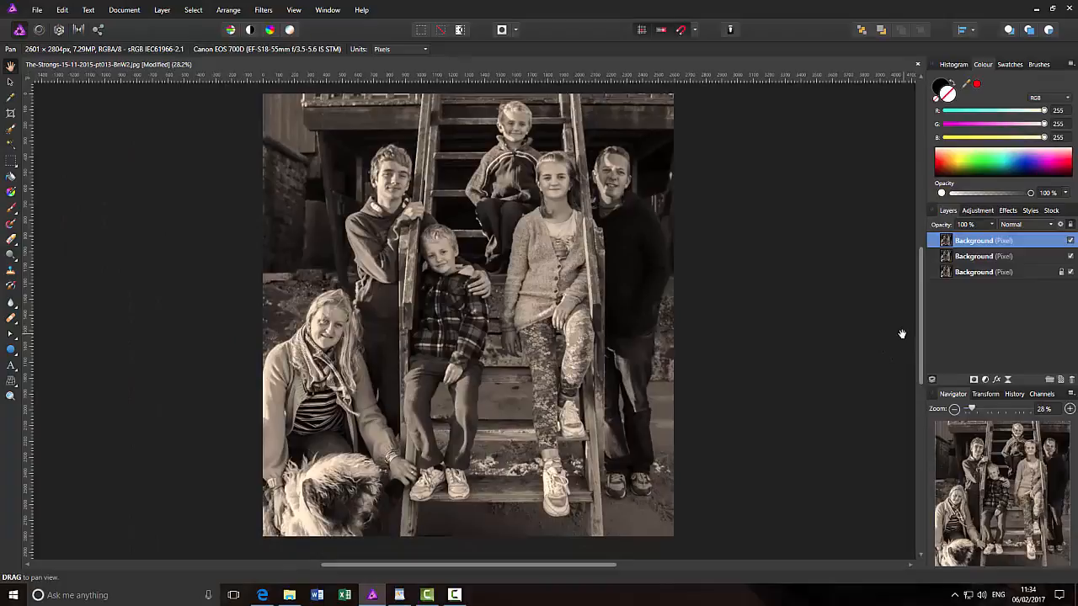
{"action": "key", "text": "ctrl+j"}
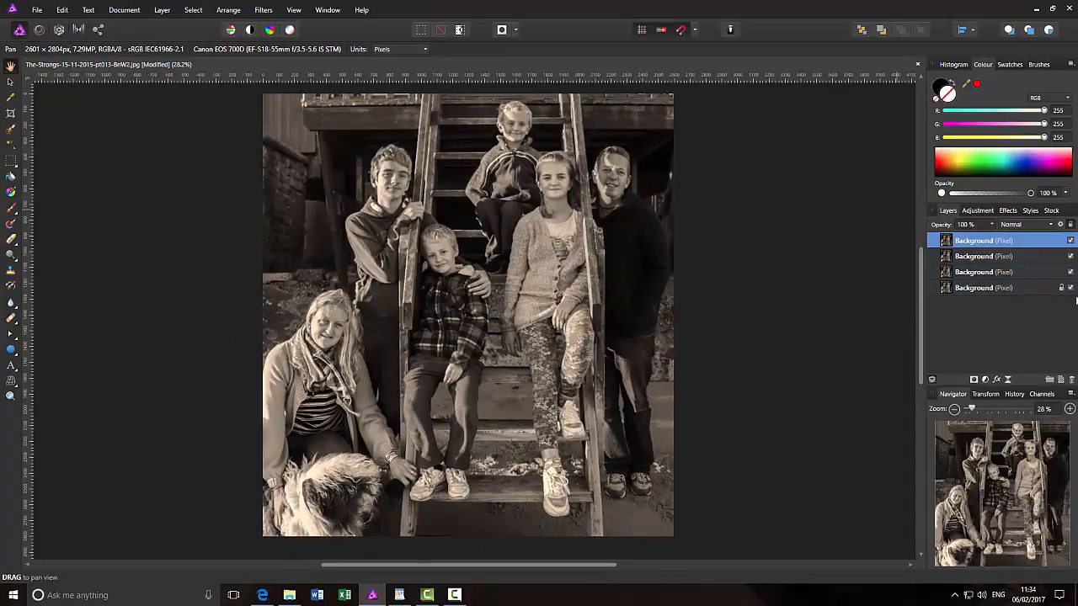
Hide the three lower Background layers, leaving only the topmost copy visible.
{"action": "left_click", "coordinate": [1070, 288]}
{"action": "left_click", "coordinate": [1070, 272]}
{"action": "left_click", "coordinate": [1070, 256]}
{"action": "key", "text": "alt"}
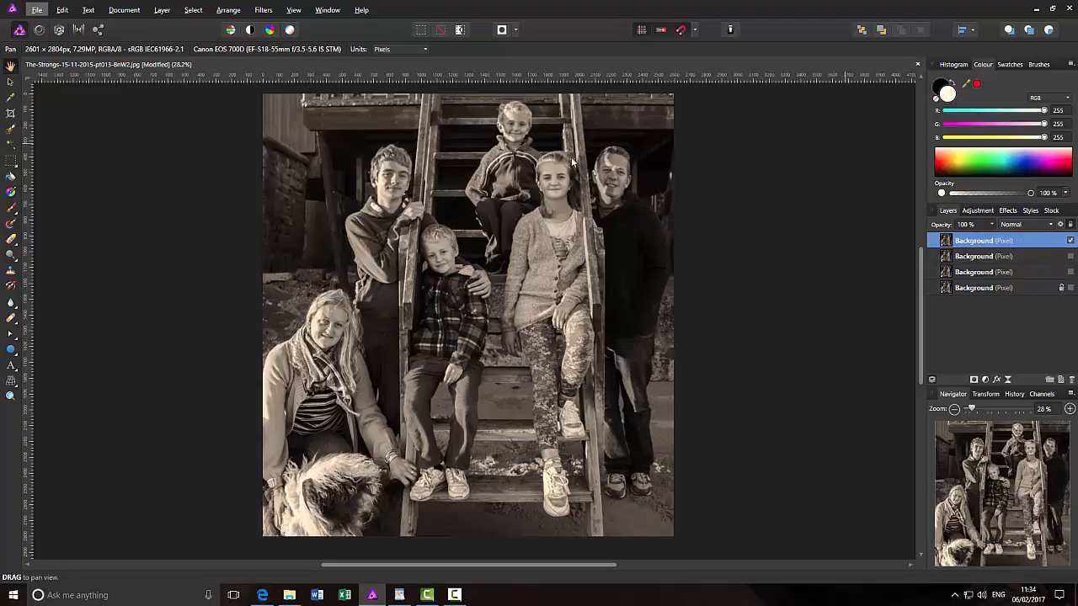
Place an unfilled circle around the face of the girl in the cardigan using the Ellipse Tool.
{"action": "left_click", "coordinate": [16, 359]}
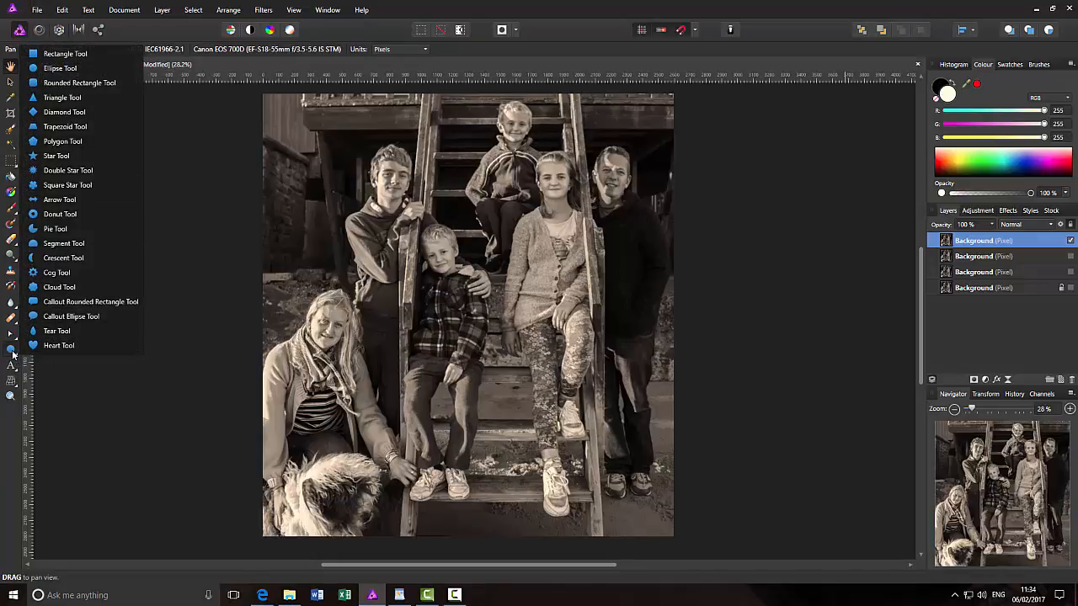
{"action": "left_click", "coordinate": [14, 354]}
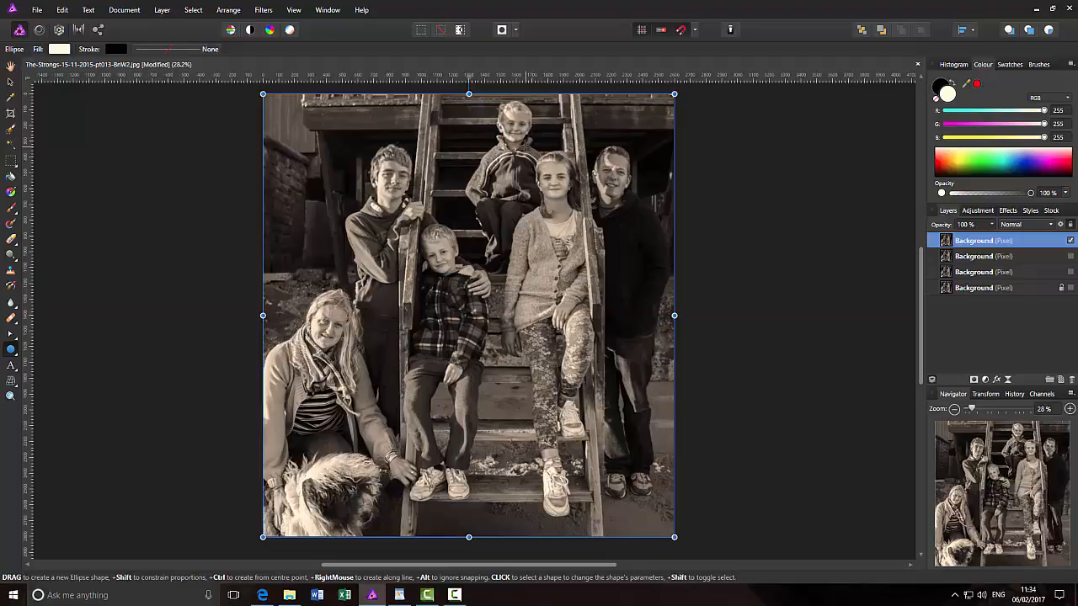
{"action": "left_click_drag", "start_coordinate": [524, 147], "coordinate": [598, 219]}
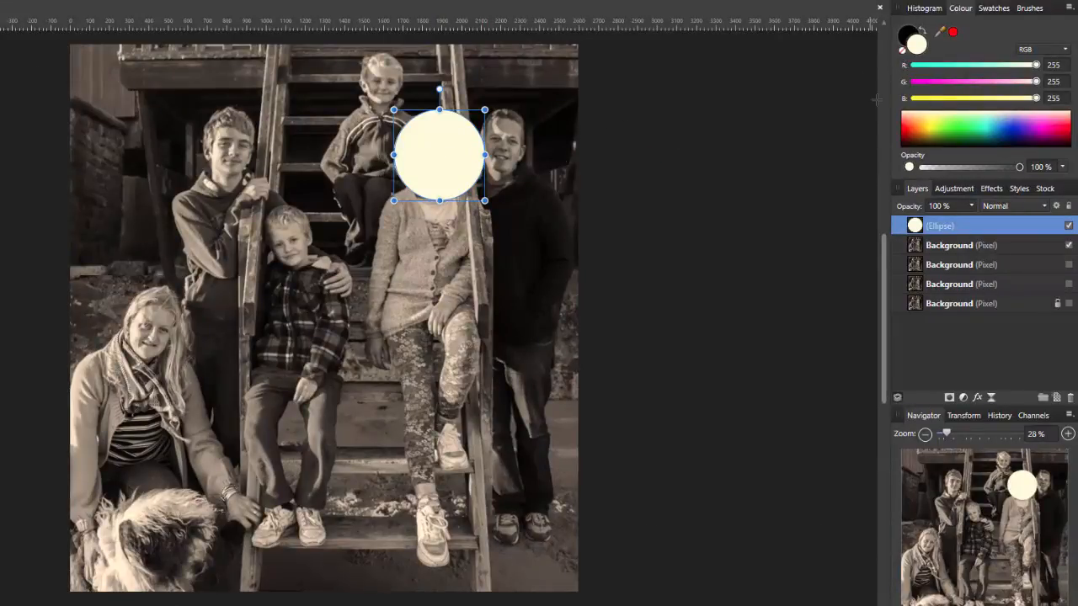
{"action": "left_click", "coordinate": [902, 53]}
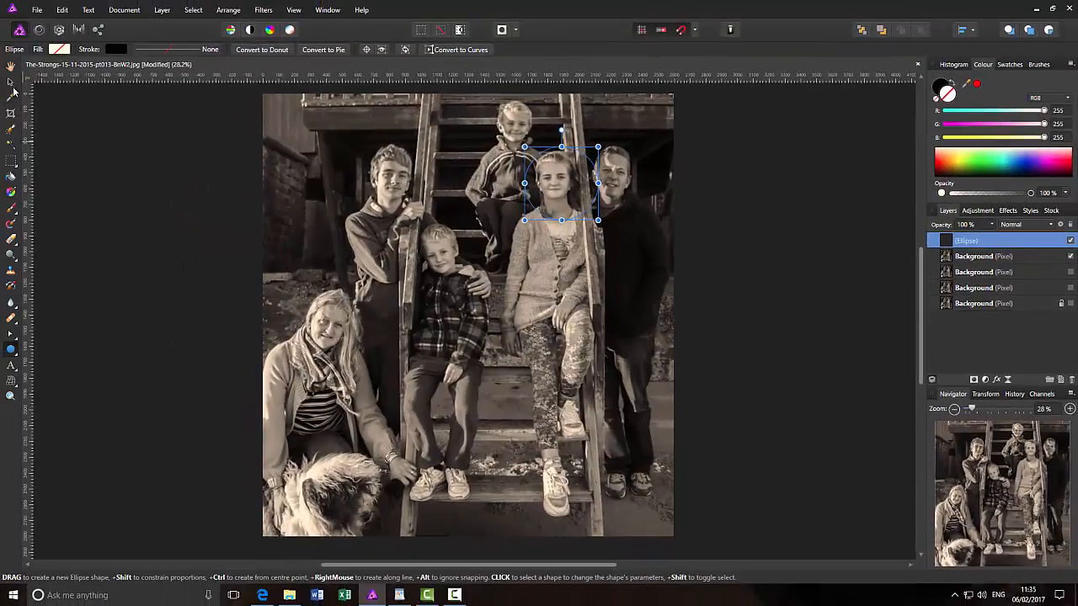
{"action": "left_click", "coordinate": [11, 81]}
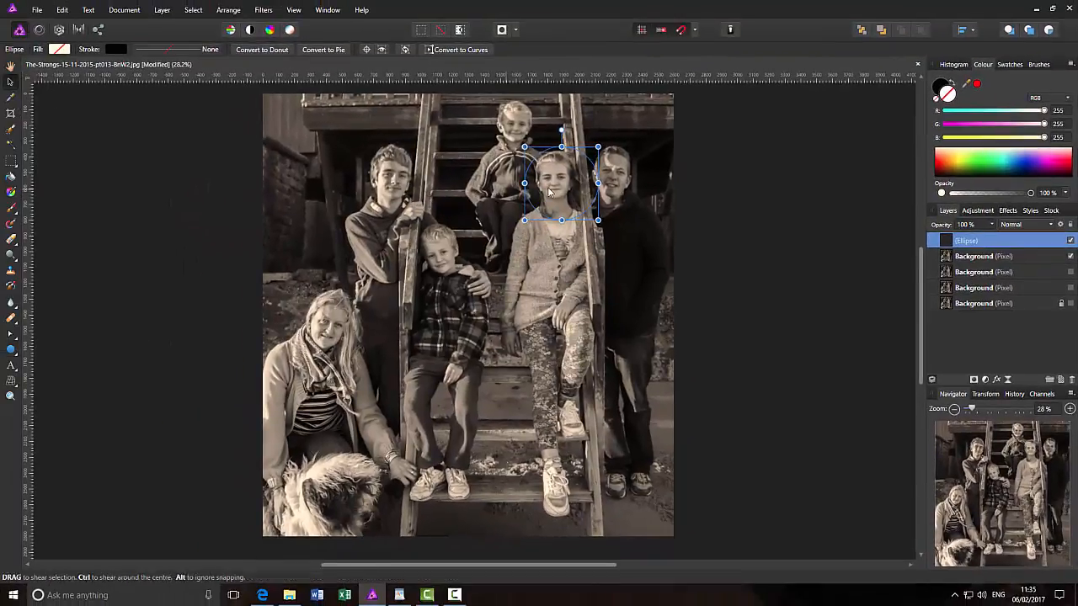
{"action": "left_click_drag", "start_coordinate": [575, 201], "coordinate": [571, 199]}
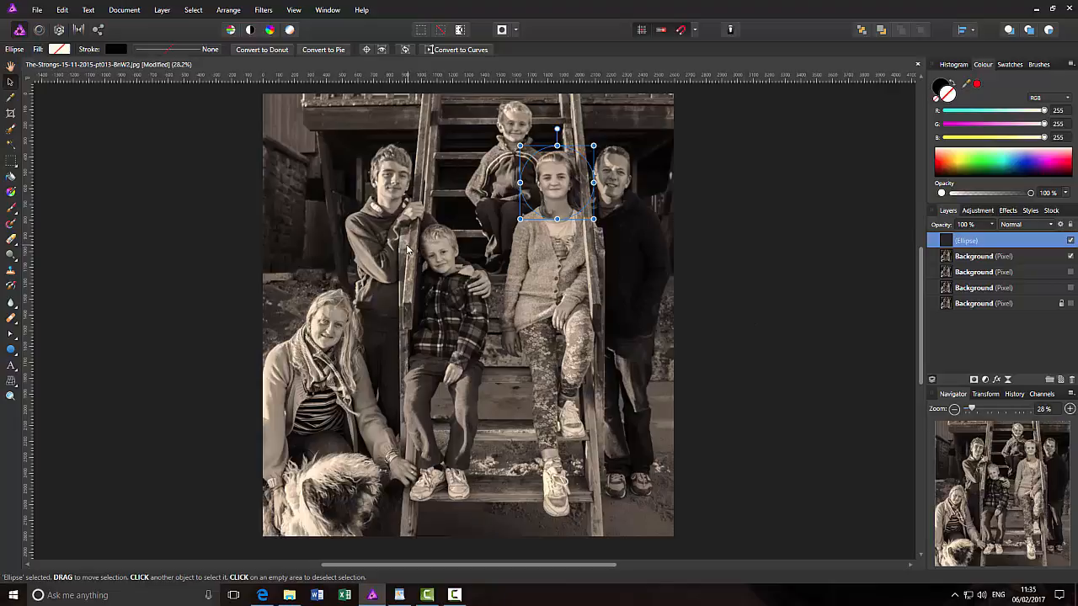
{"action": "left_click", "coordinate": [63, 10]}
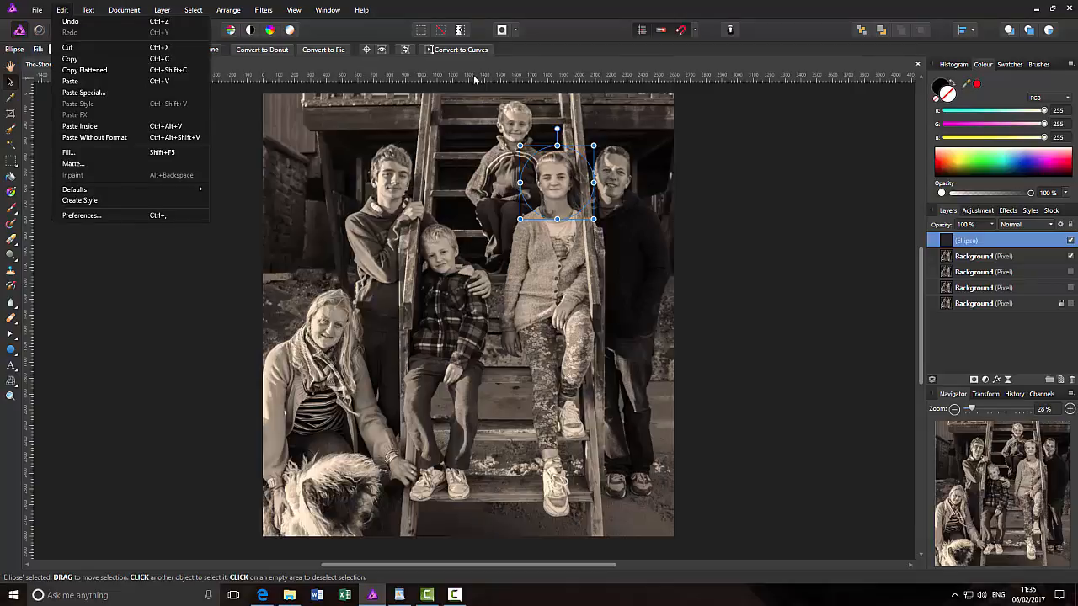
{"action": "mouse_move", "coordinate": [162, 10]}
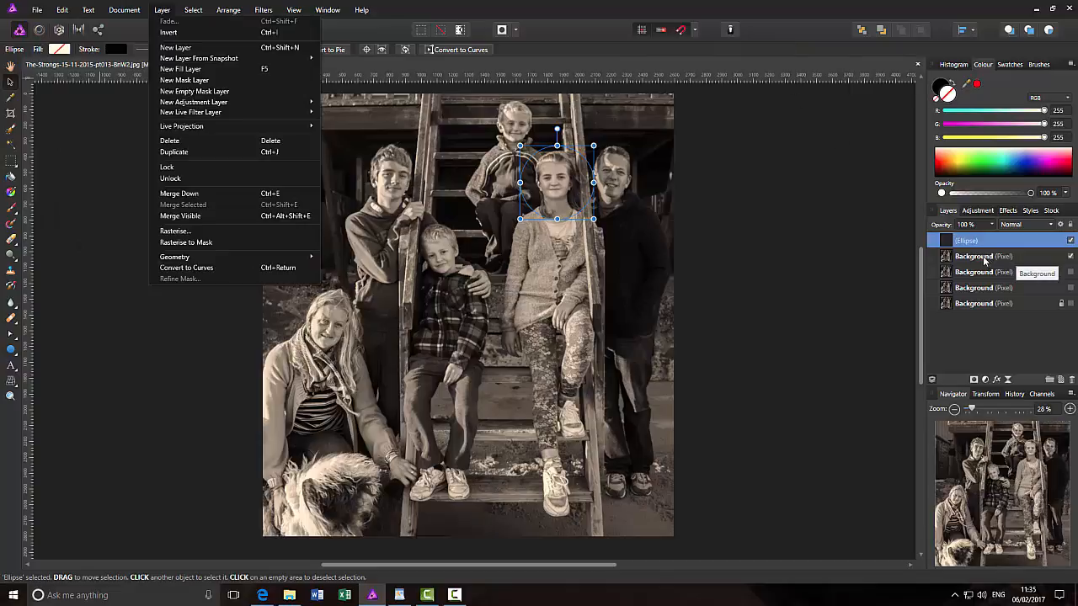
Cut the visible Background layer and paste it inside the circle around the girl's face.
{"action": "left_click", "coordinate": [1028, 260]}
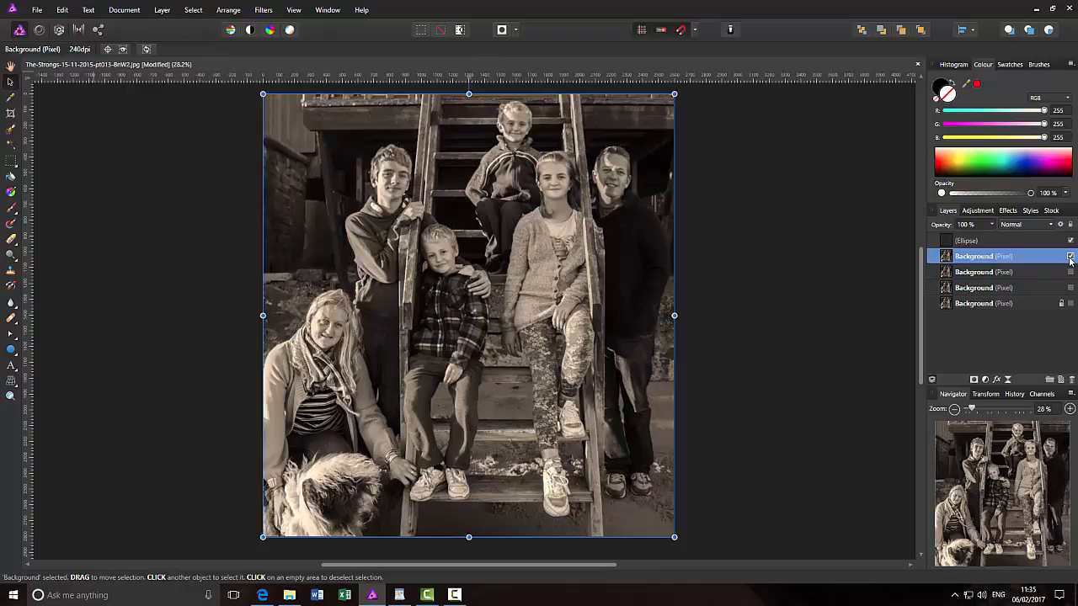
{"action": "left_click", "coordinate": [64, 12]}
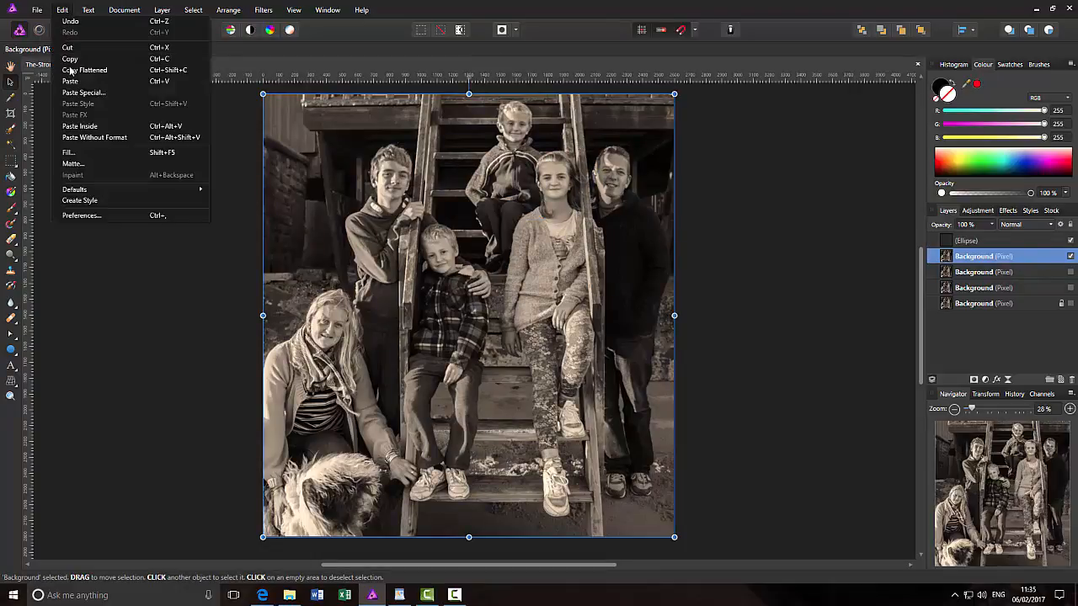
{"action": "left_click", "coordinate": [71, 48]}
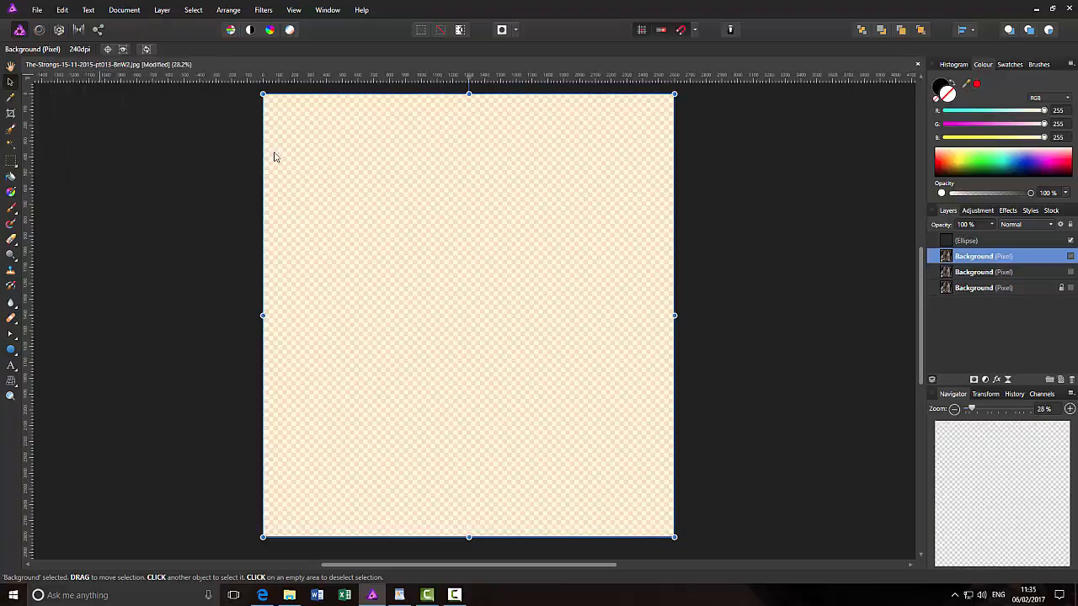
{"action": "left_click", "coordinate": [1009, 242]}
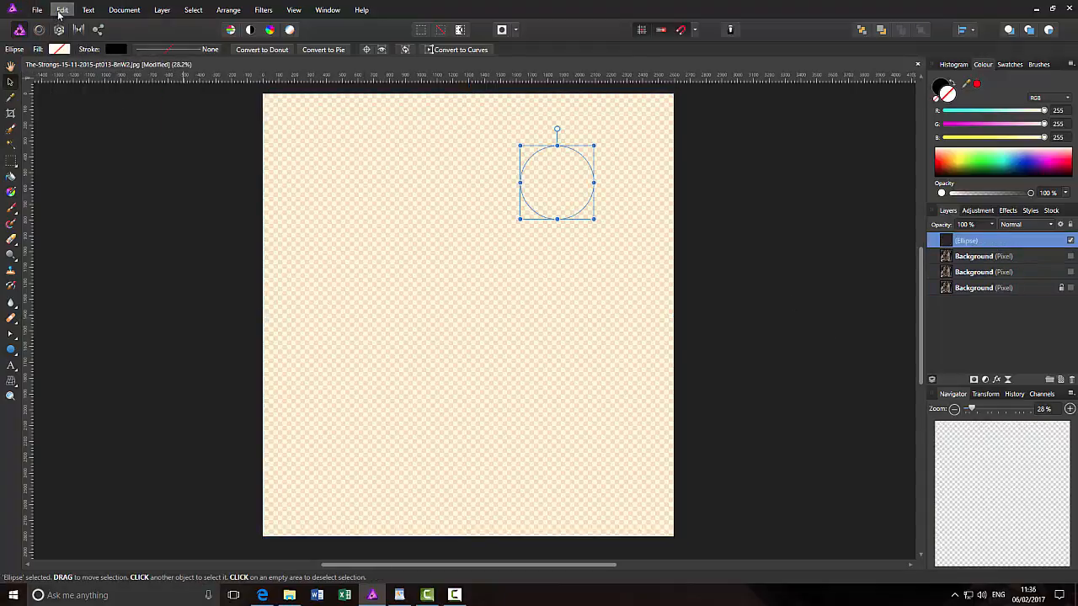
{"action": "left_click", "coordinate": [59, 13]}
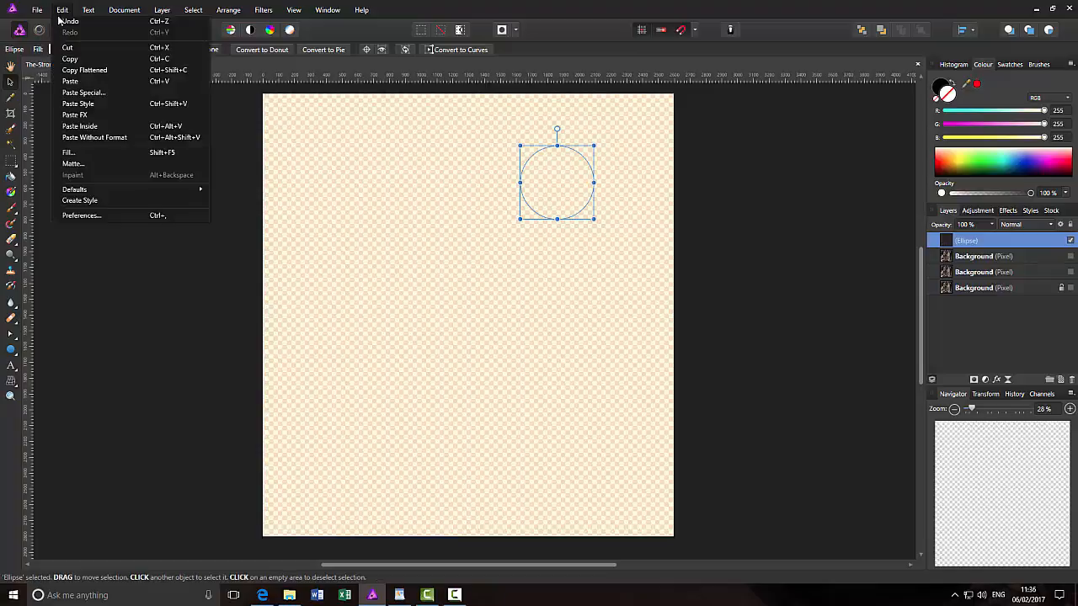
{"action": "left_click", "coordinate": [176, 128]}
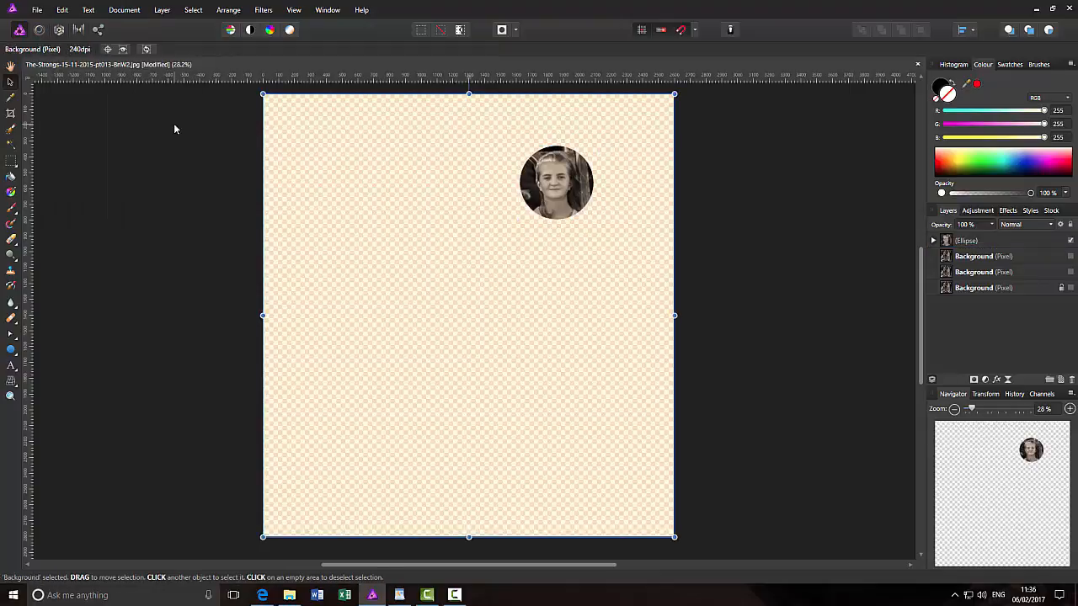
Hide the Ellipse layer holding the girl's face and show the Background layer directly beneath it.
{"action": "left_click", "coordinate": [1071, 241]}
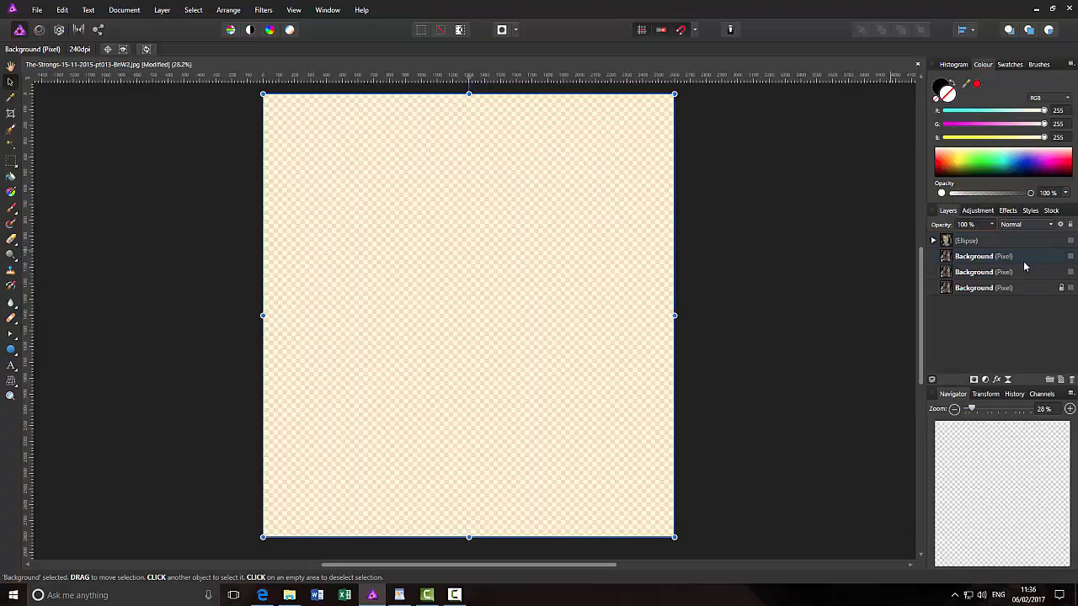
{"action": "left_click", "coordinate": [1041, 257]}
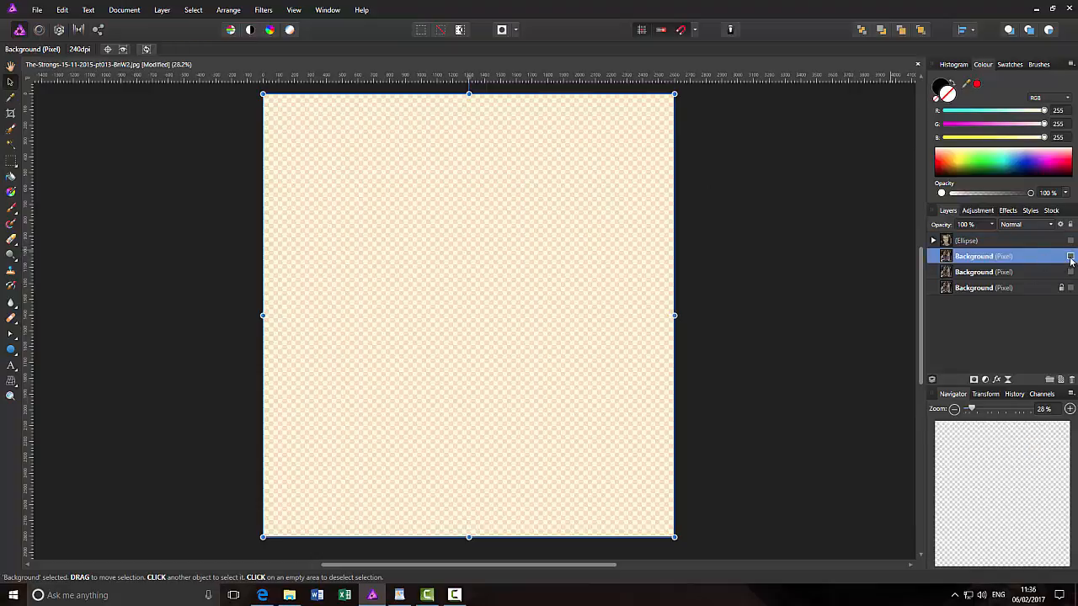
{"action": "left_click", "coordinate": [1070, 257]}
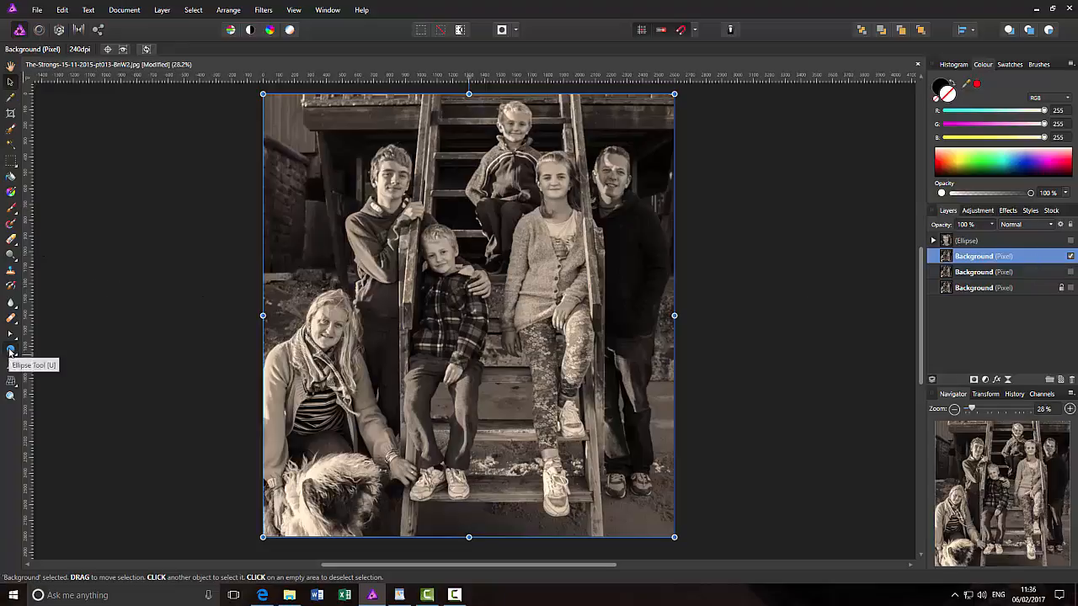
Place an unfilled circle around the face of the young boy in the checked shirt using the Ellipse Tool.
{"action": "left_click", "coordinate": [10, 349]}
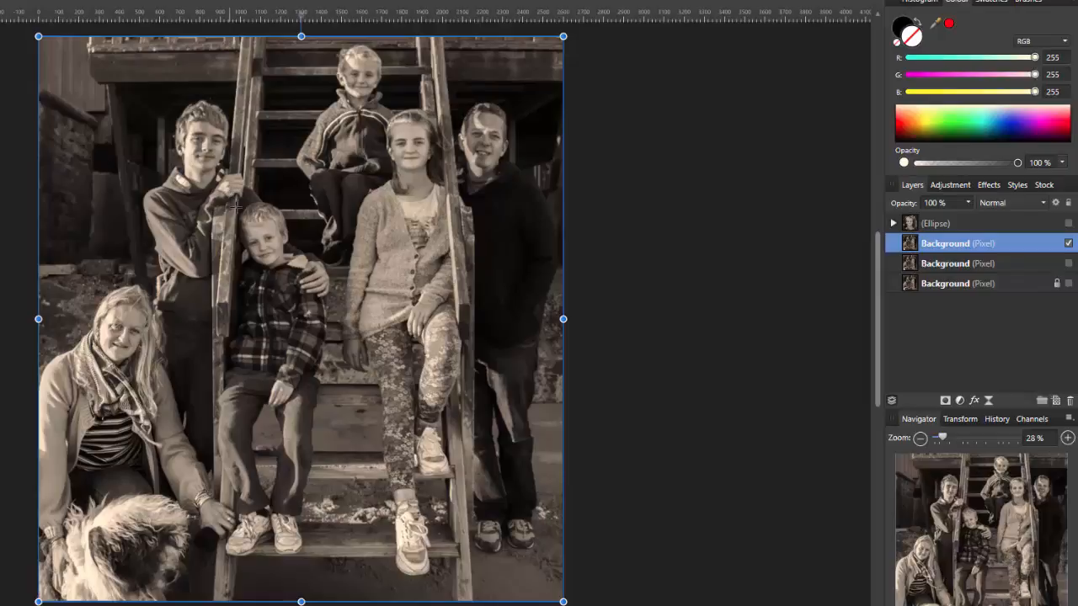
{"action": "left_click_drag", "start_coordinate": [236, 206], "coordinate": [249, 218]}
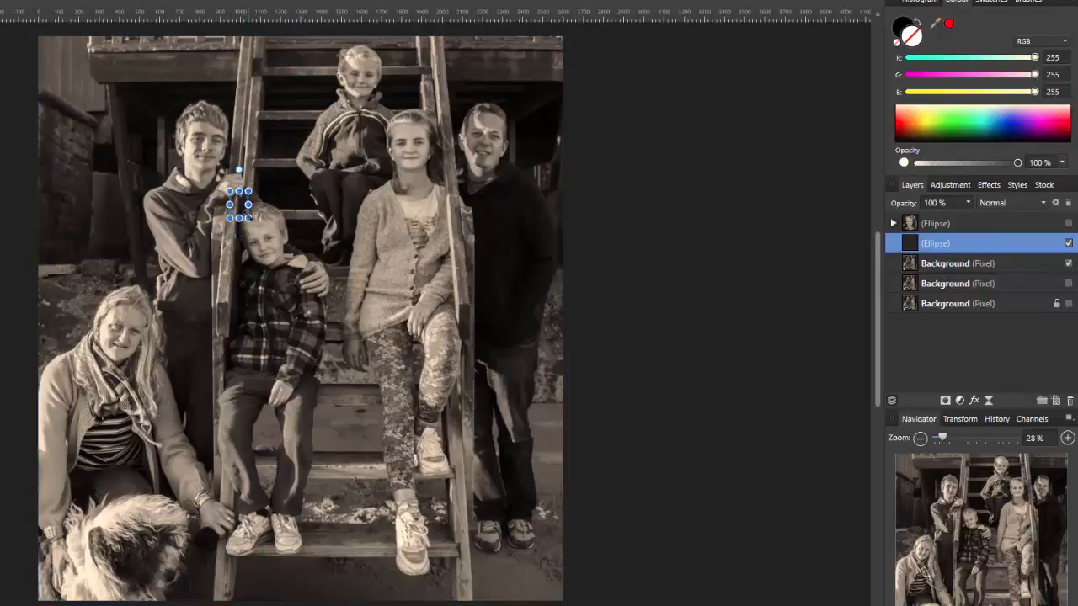
{"action": "key", "text": "ctrl+z"}
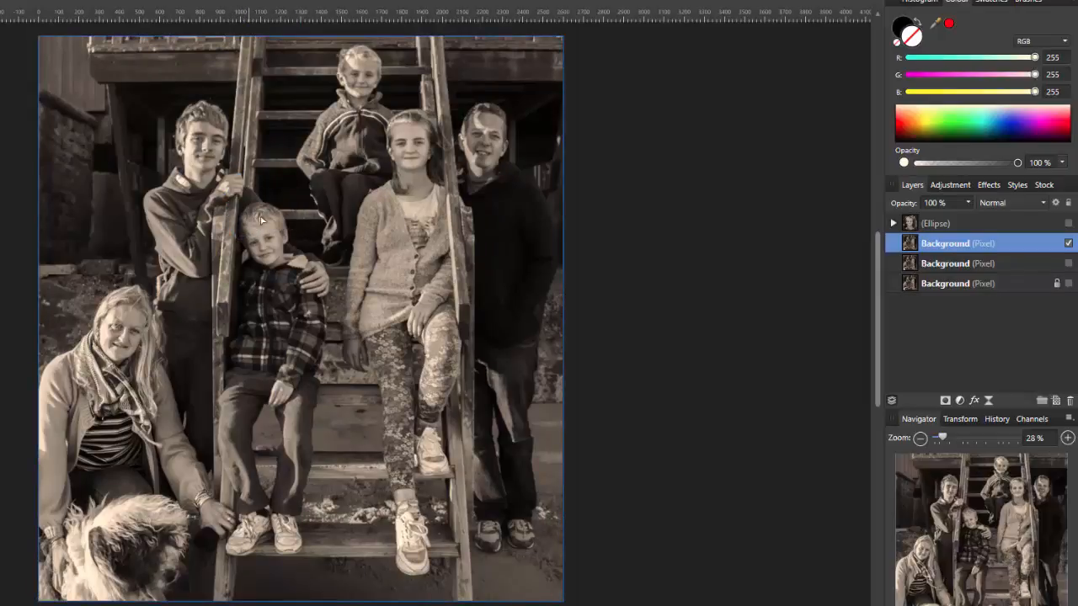
{"action": "left_click_drag", "start_coordinate": [227, 196], "coordinate": [271, 249]}
{"action": "key", "text": "v"}
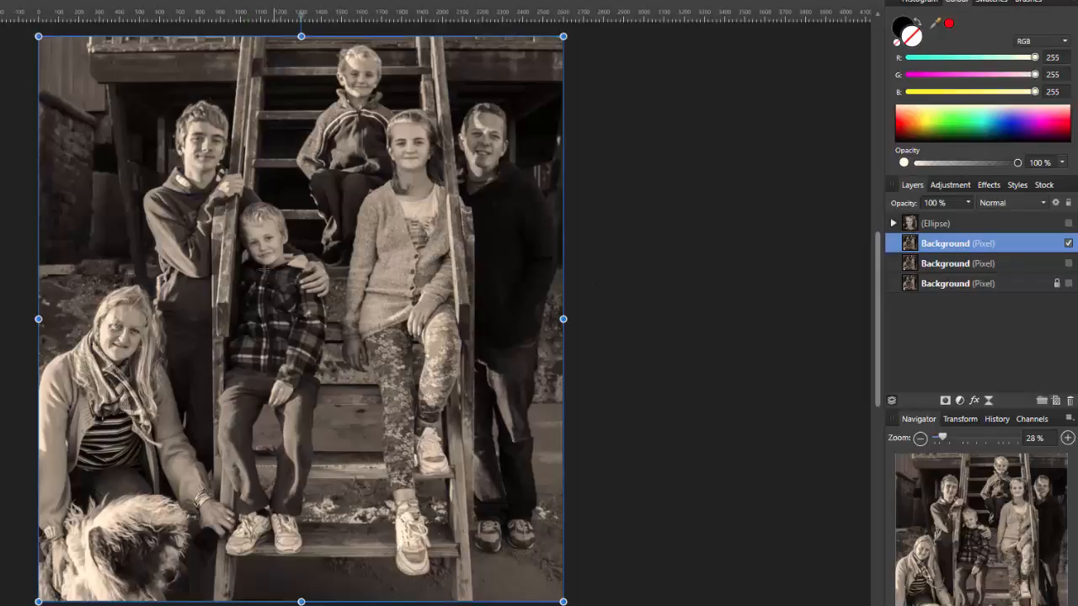
{"action": "key", "text": "m"}
{"action": "left_click_drag", "start_coordinate": [229, 199], "coordinate": [316, 321]}
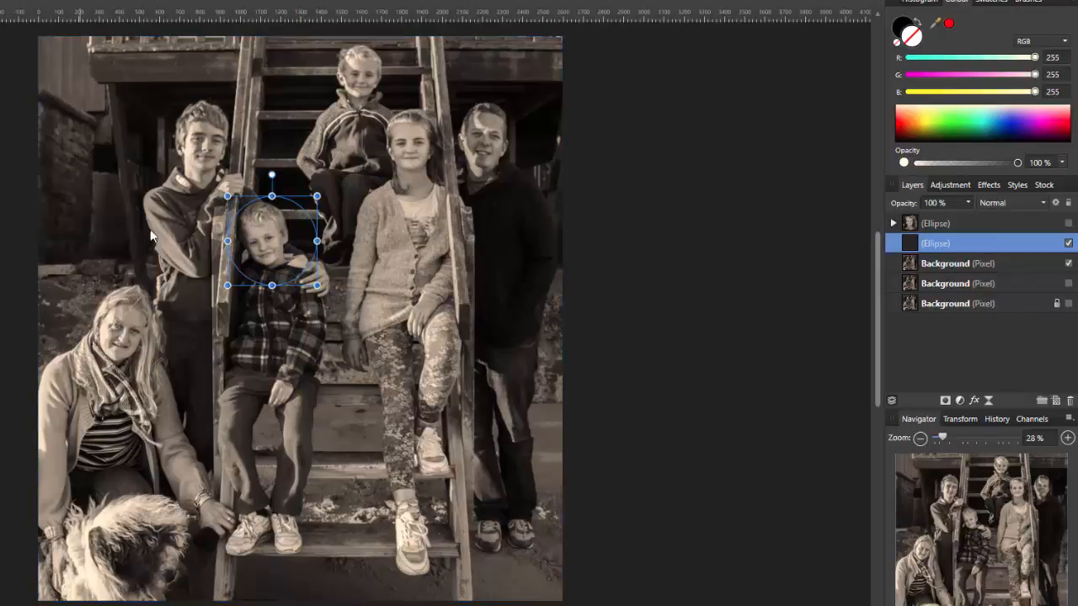
{"action": "left_click_drag", "start_coordinate": [276, 249], "coordinate": [270, 242]}
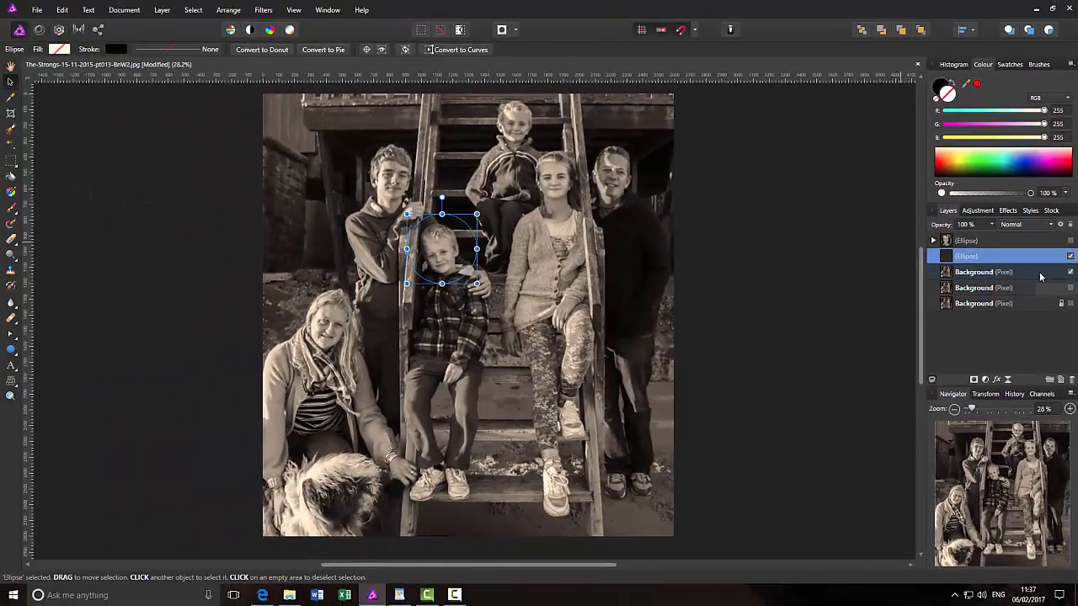
Cut the visible Background layer and paste it inside the circle around the young boy's face.
{"action": "left_click", "coordinate": [1030, 269]}
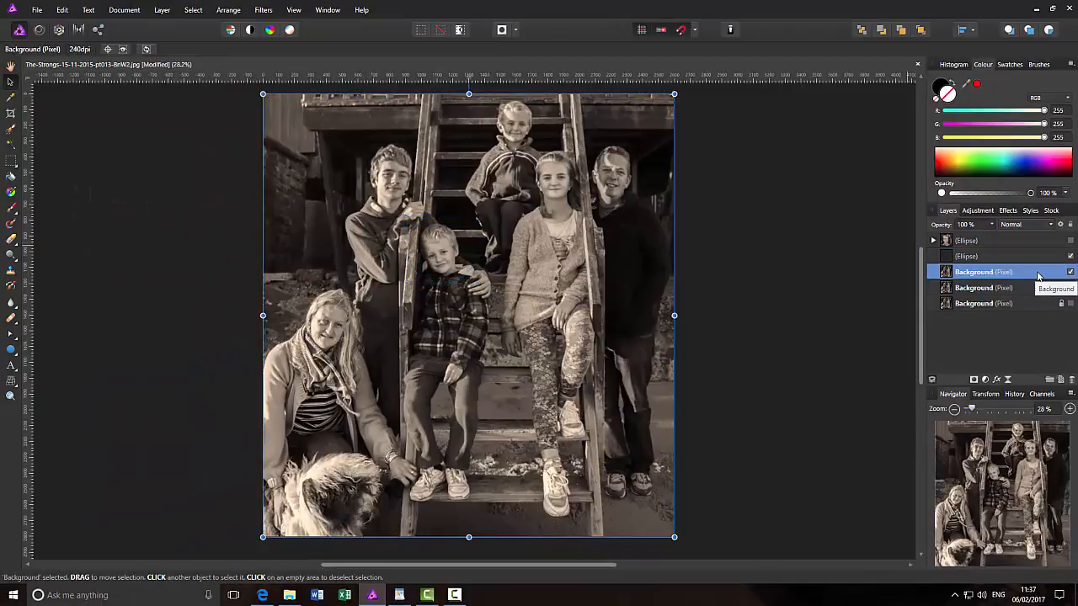
{"action": "left_click", "coordinate": [64, 13]}
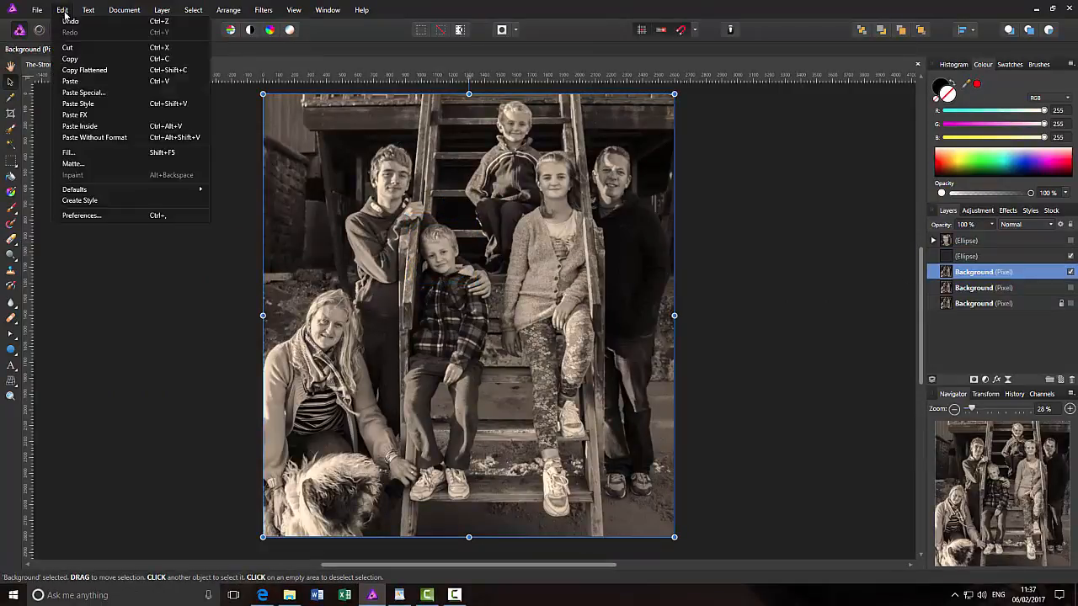
{"action": "left_click", "coordinate": [70, 49]}
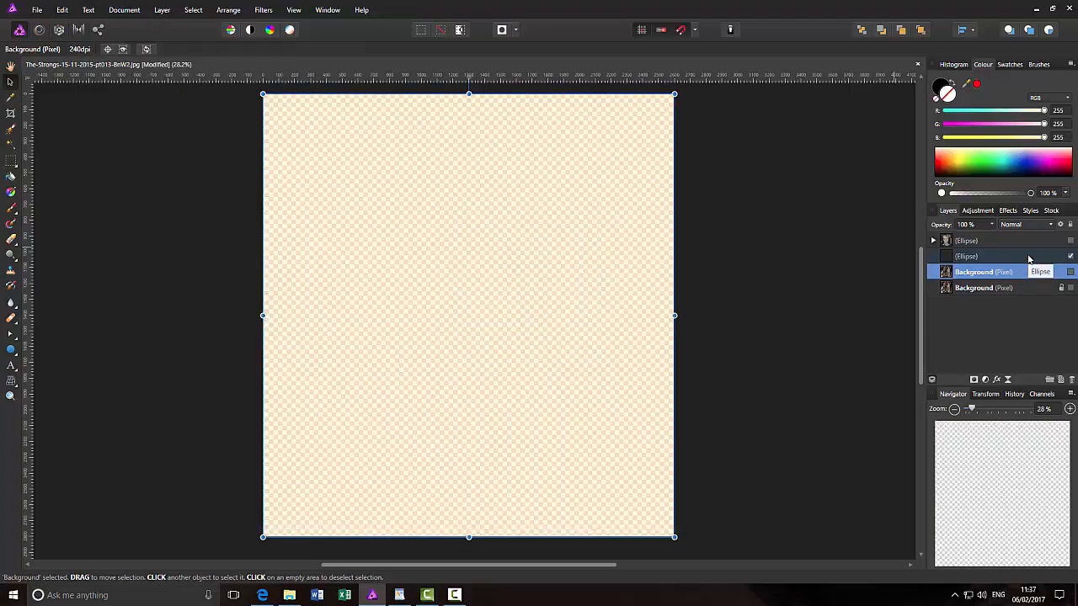
{"action": "left_click", "coordinate": [1028, 257]}
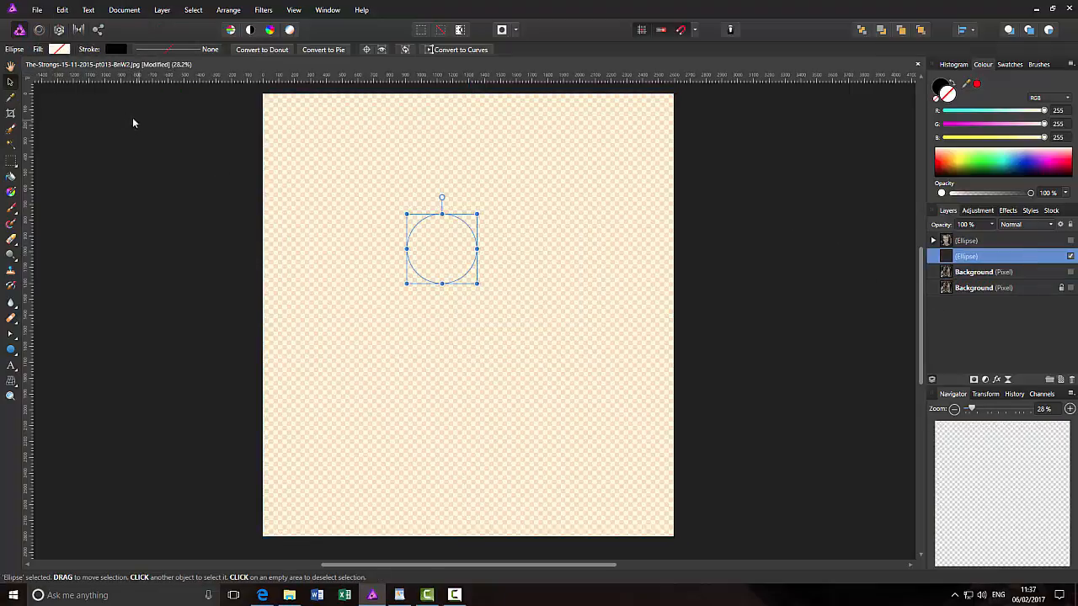
{"action": "left_click", "coordinate": [62, 9]}
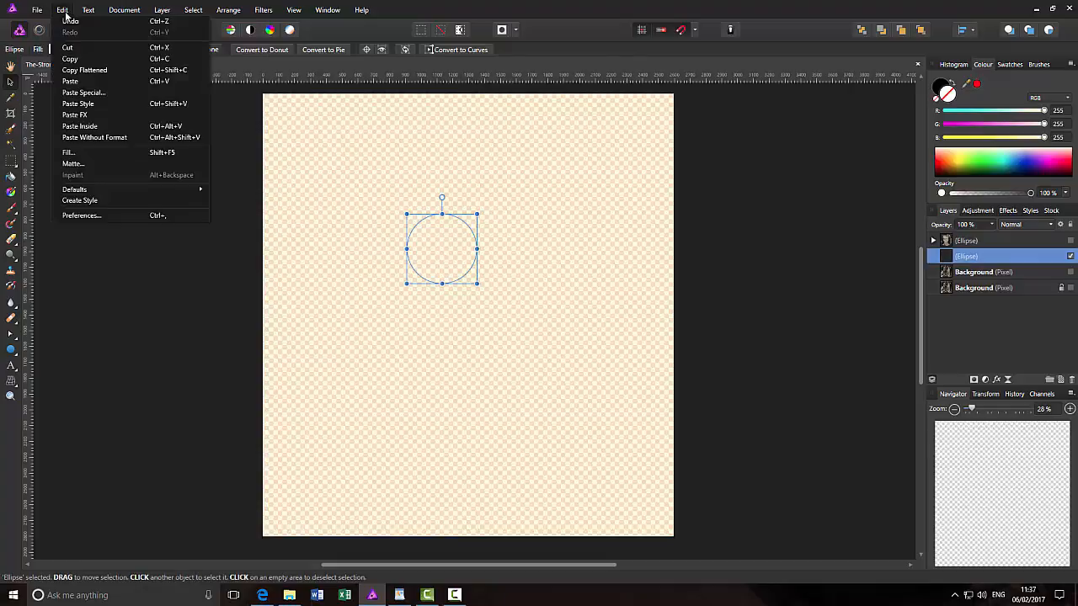
{"action": "left_click", "coordinate": [90, 125]}
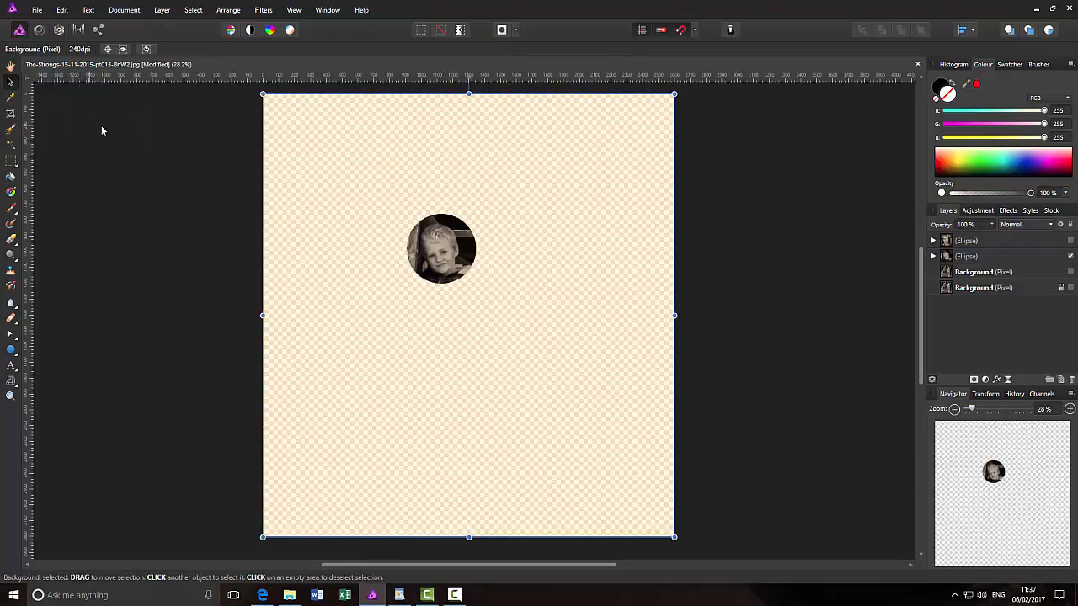
Hide the Ellipse layer holding the young boy's face and show the Background layer directly beneath it.
{"action": "left_click", "coordinate": [1070, 241]}
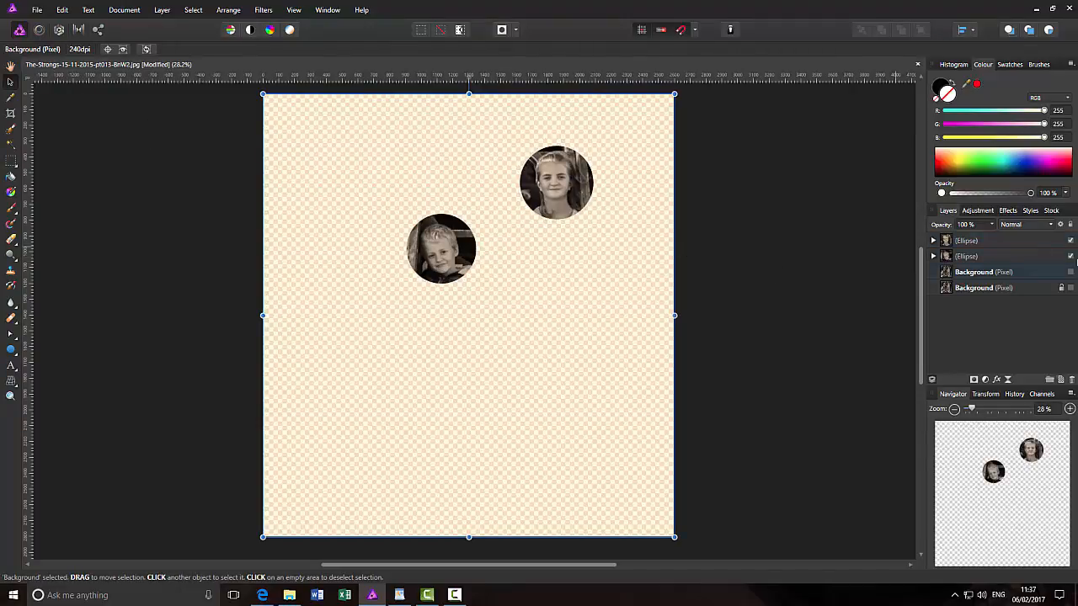
{"action": "left_click", "coordinate": [1070, 241]}
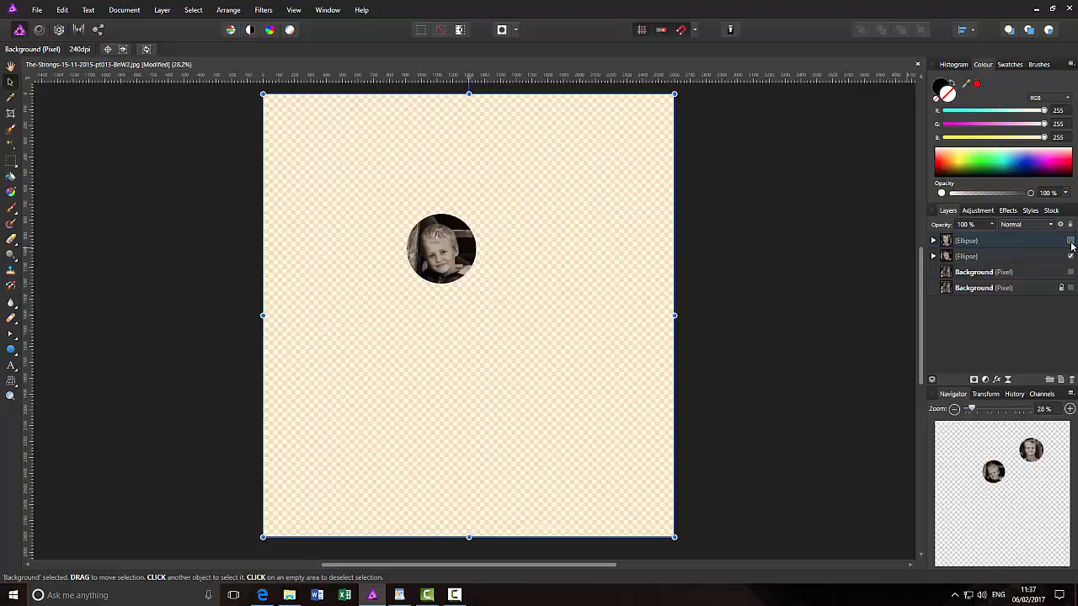
{"action": "left_click", "coordinate": [1070, 256]}
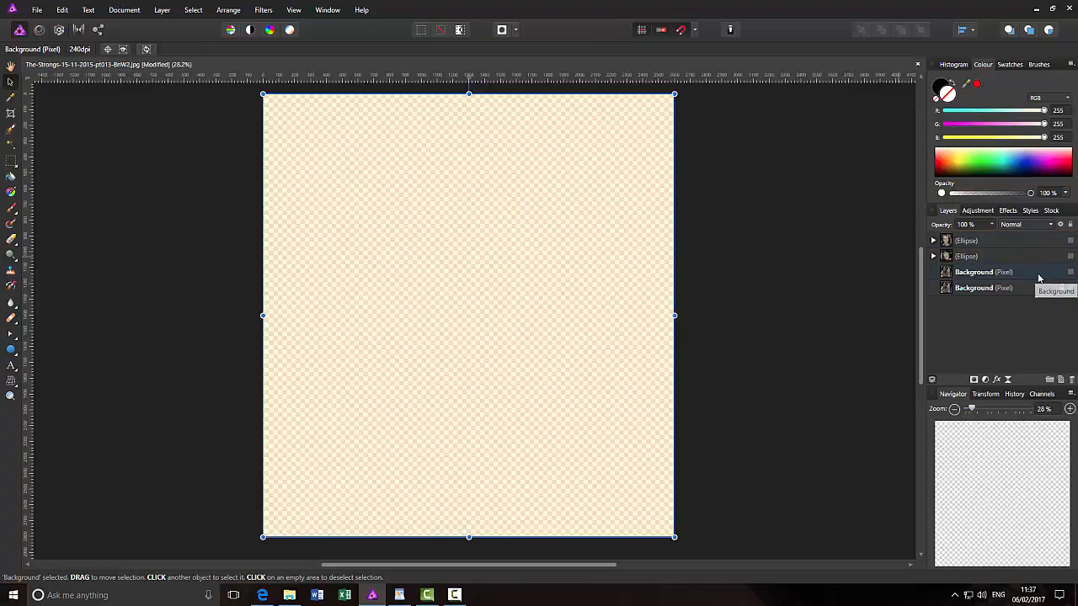
{"action": "left_click", "coordinate": [1042, 279]}
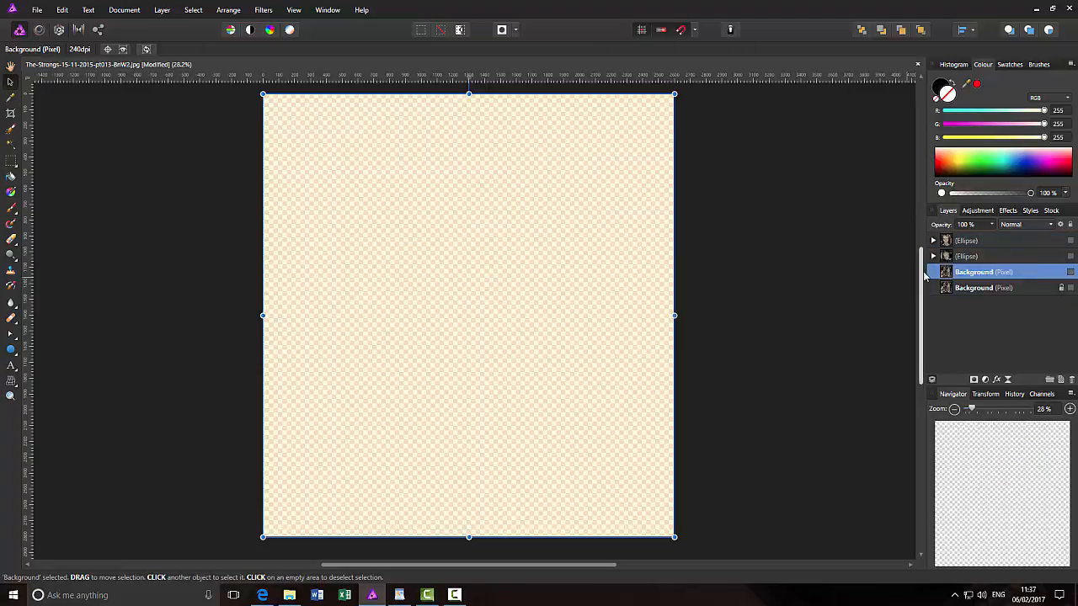
{"action": "left_click", "coordinate": [1071, 272]}
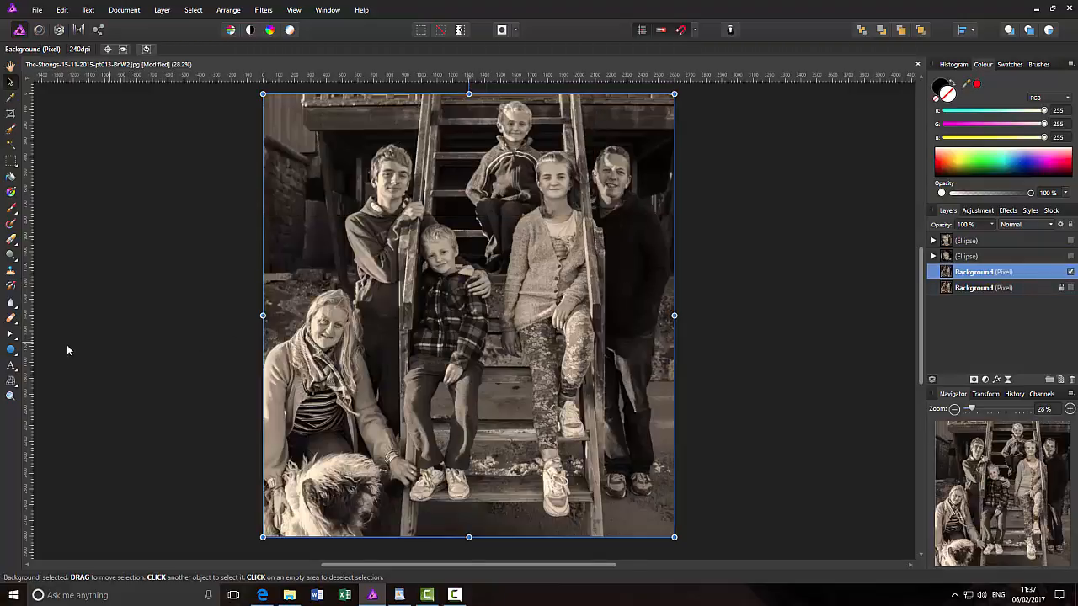
Place an unfilled circle around the face of the teenage boy in the hooded top using the Ellipse Tool.
{"action": "left_click", "coordinate": [10, 350]}
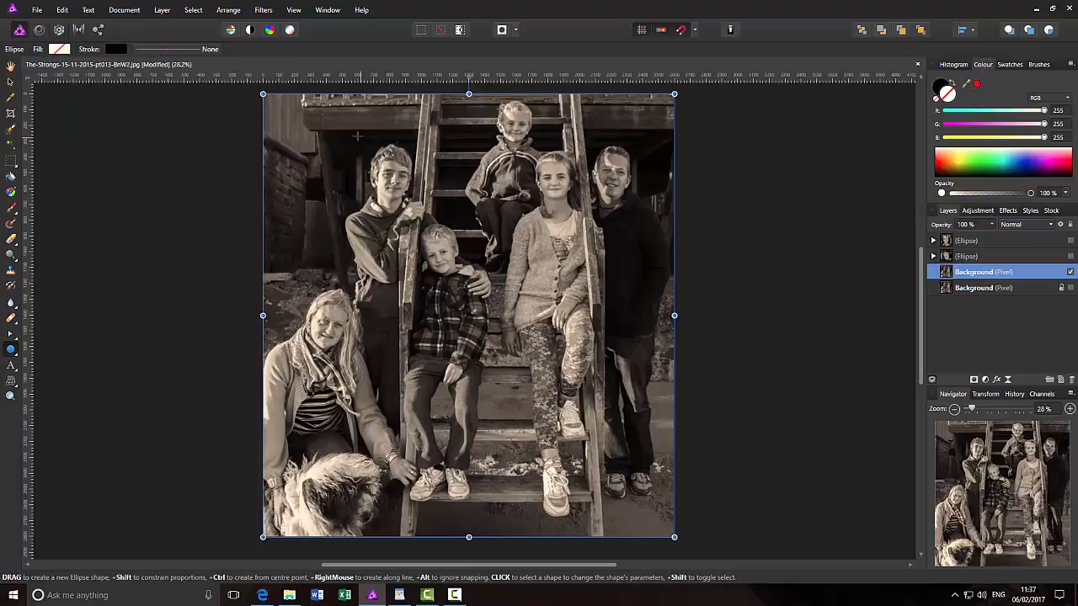
{"action": "left_click_drag", "start_coordinate": [359, 149], "coordinate": [445, 253]}
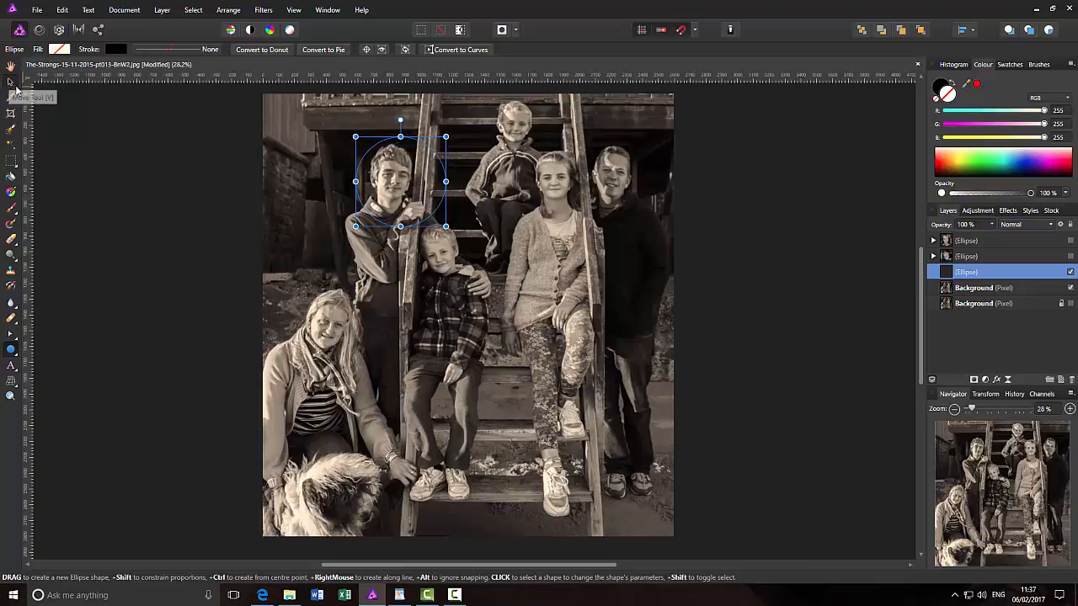
{"action": "left_click", "coordinate": [11, 81]}
{"action": "left_click_drag", "start_coordinate": [405, 205], "coordinate": [397, 200]}
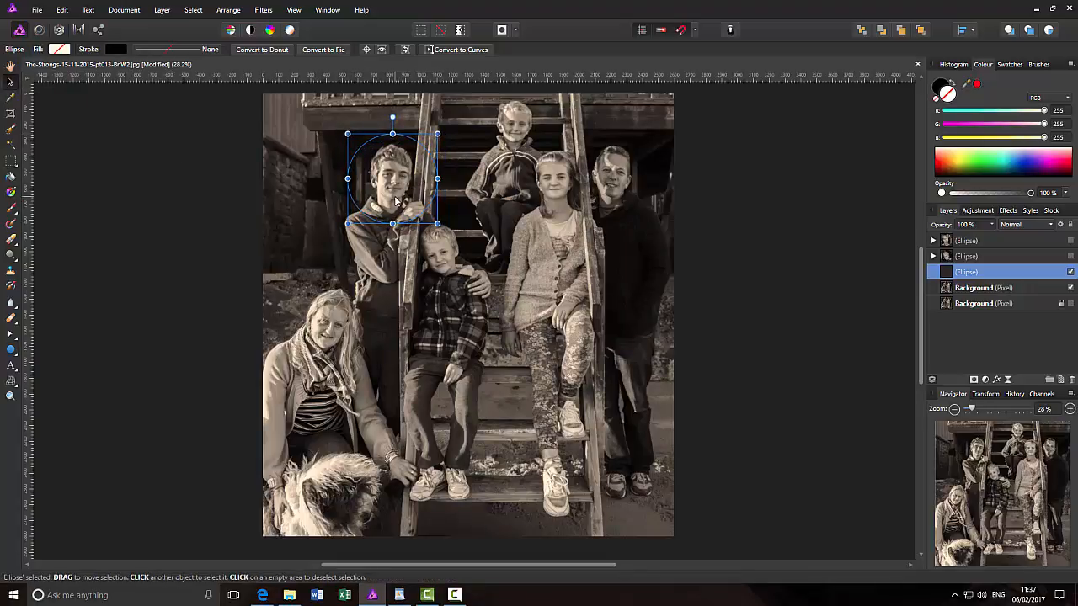
Cut the visible Background layer and paste it inside the circle around the teenage boy's face.
{"action": "left_click", "coordinate": [68, 11]}
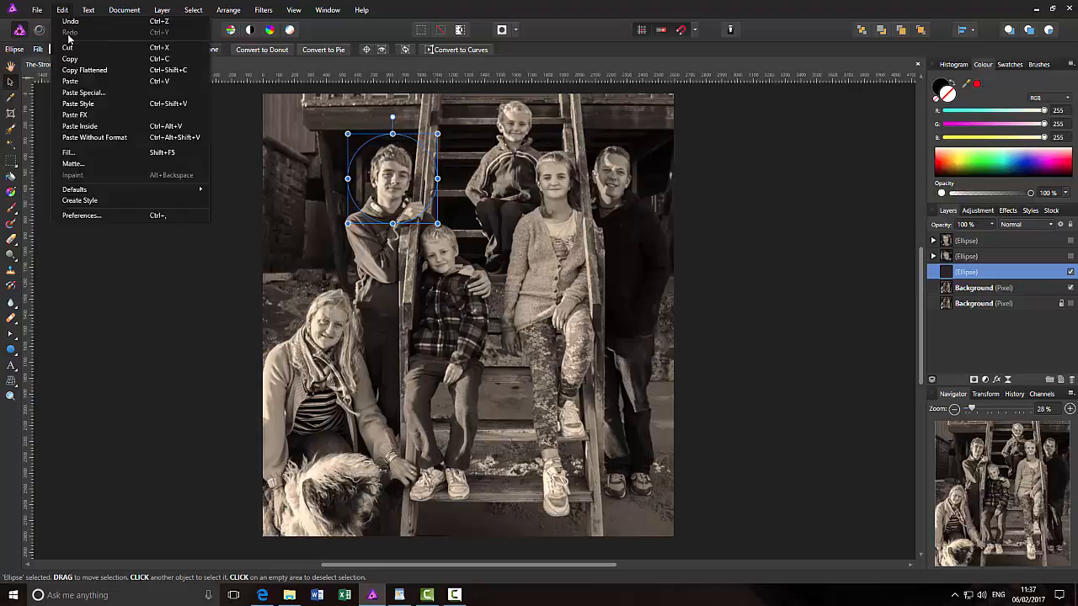
{"action": "left_click", "coordinate": [1035, 293]}
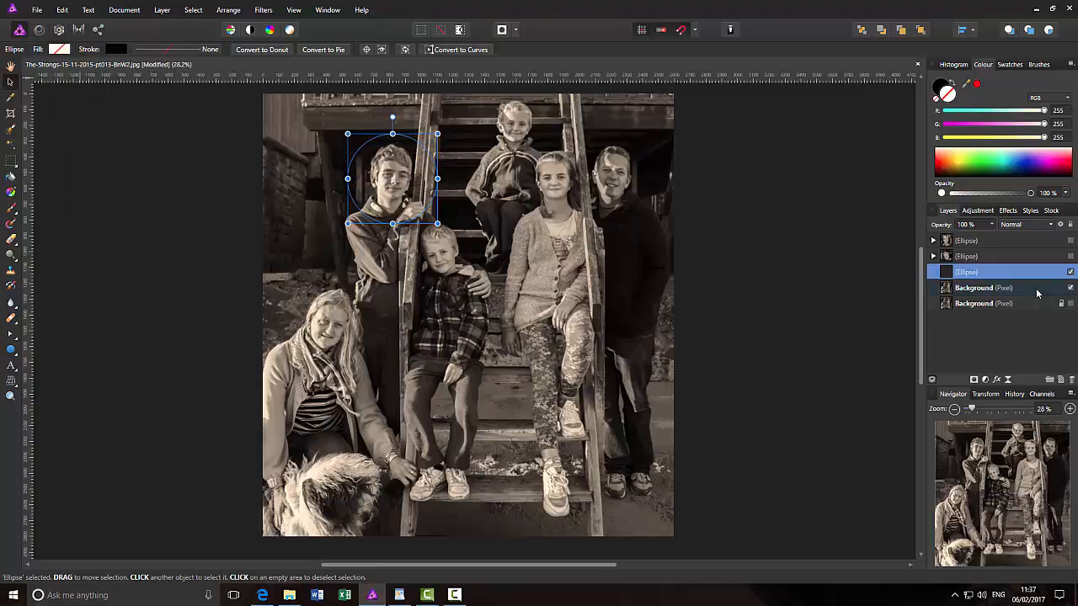
{"action": "left_click", "coordinate": [997, 288]}
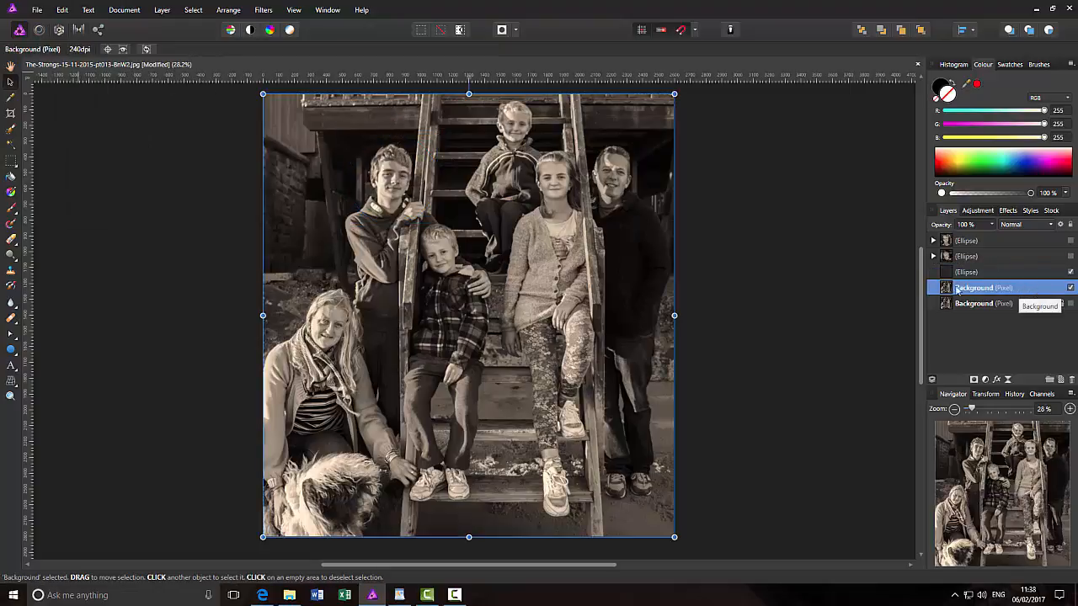
{"action": "left_click", "coordinate": [62, 13]}
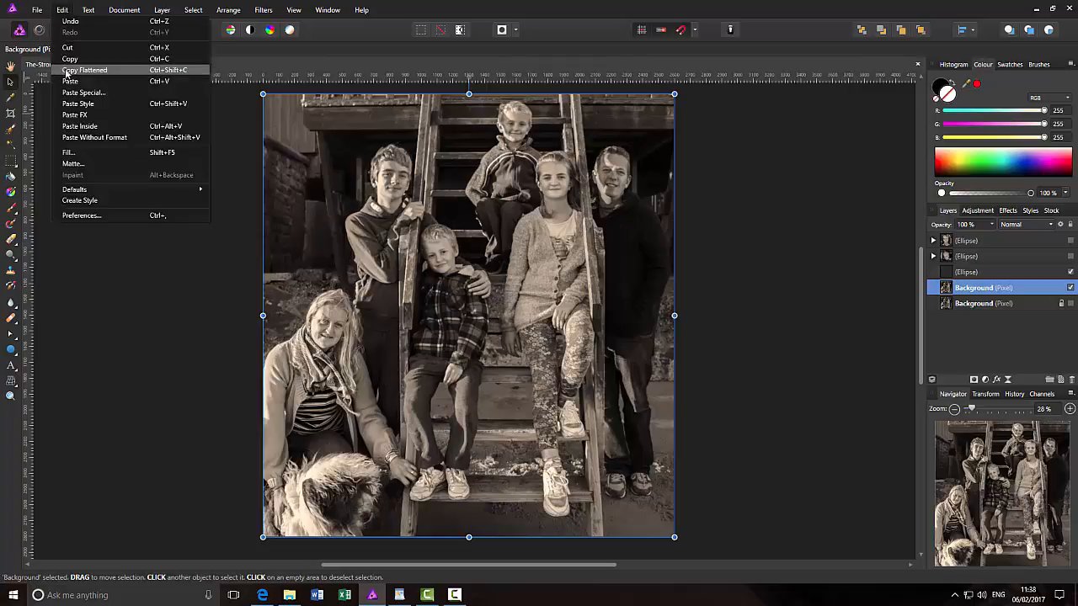
{"action": "left_click", "coordinate": [67, 48]}
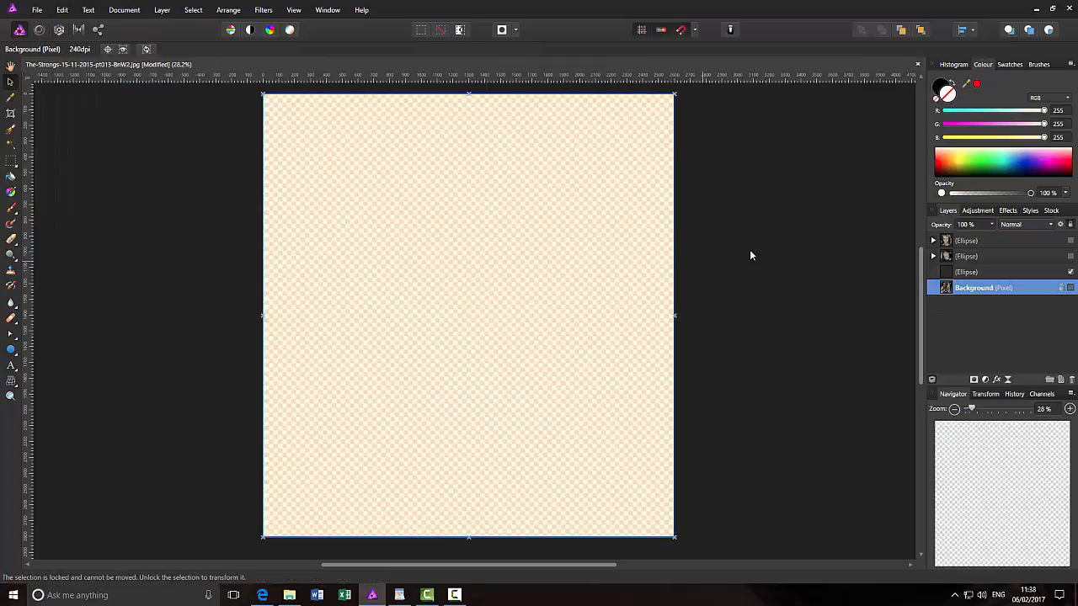
{"action": "left_click", "coordinate": [1009, 274]}
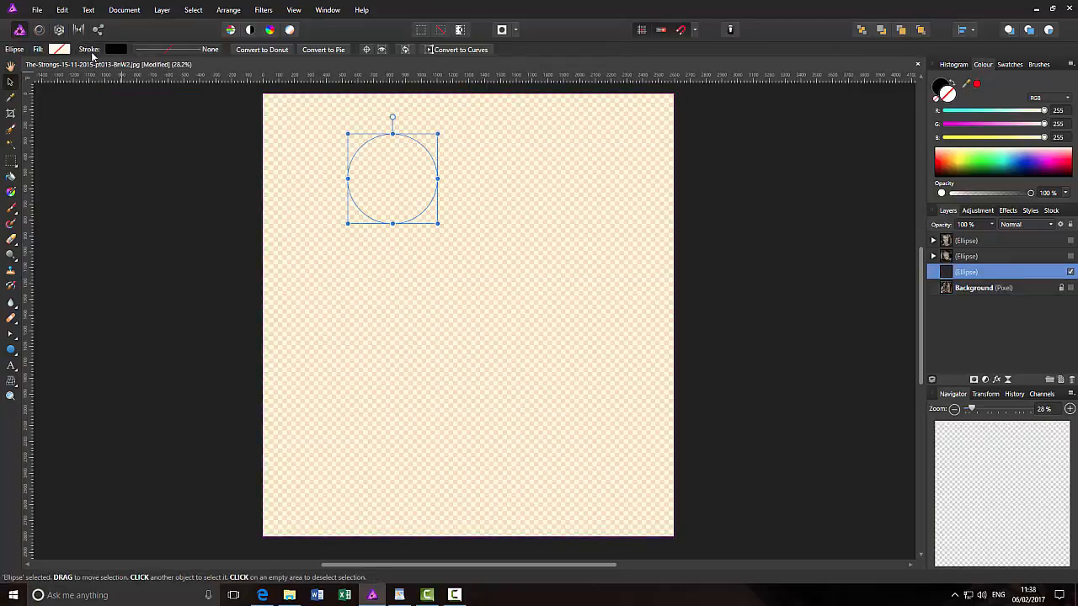
{"action": "left_click", "coordinate": [62, 14]}
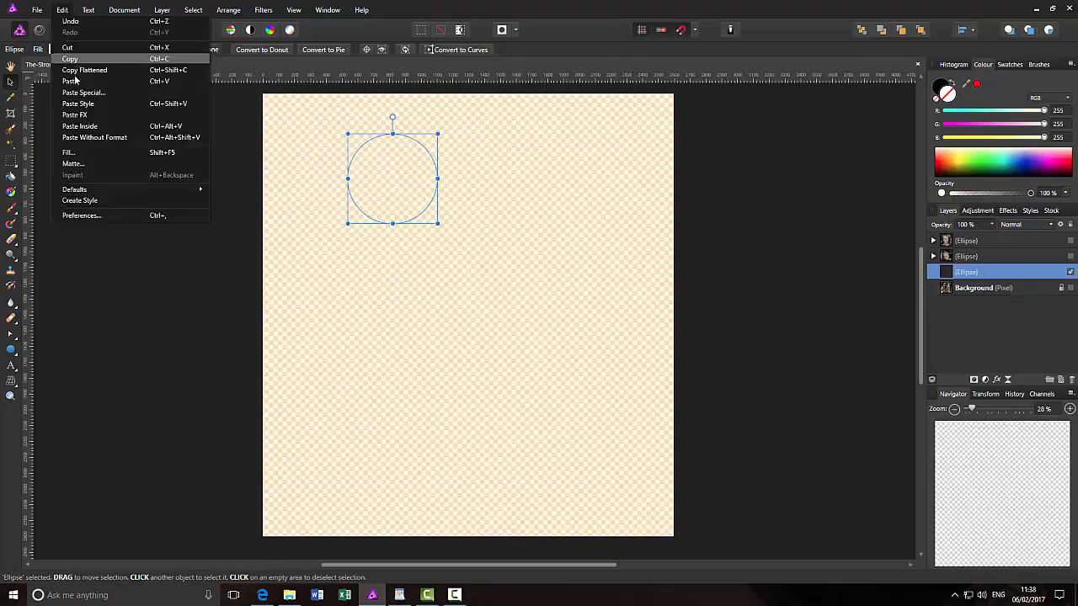
{"action": "left_click", "coordinate": [87, 128]}
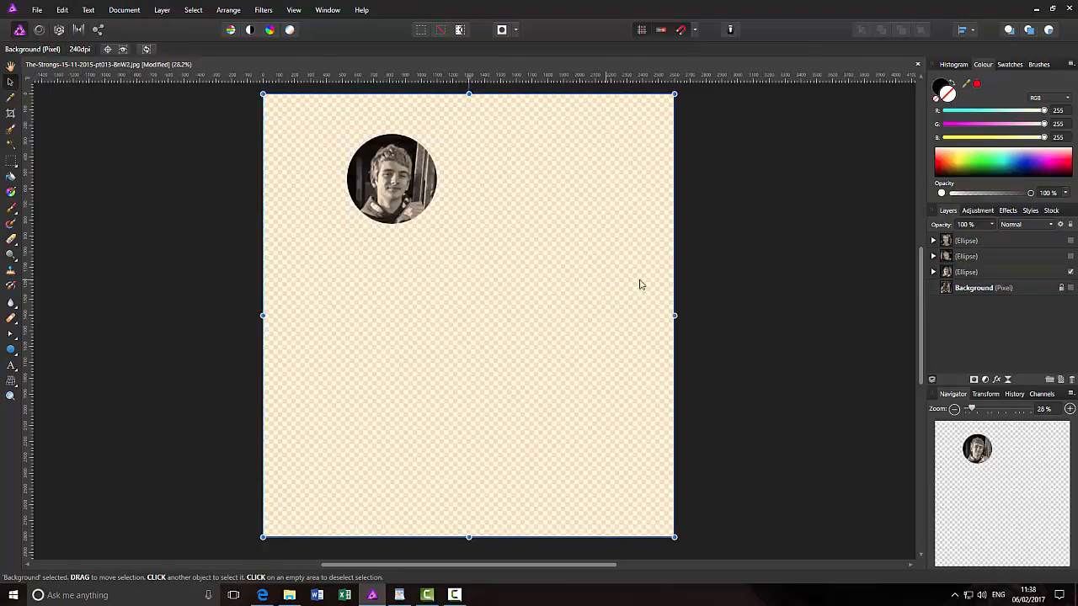
Show the two hidden Ellipse layers holding the young boy's and the girl's faces.
{"action": "left_click", "coordinate": [1070, 256]}
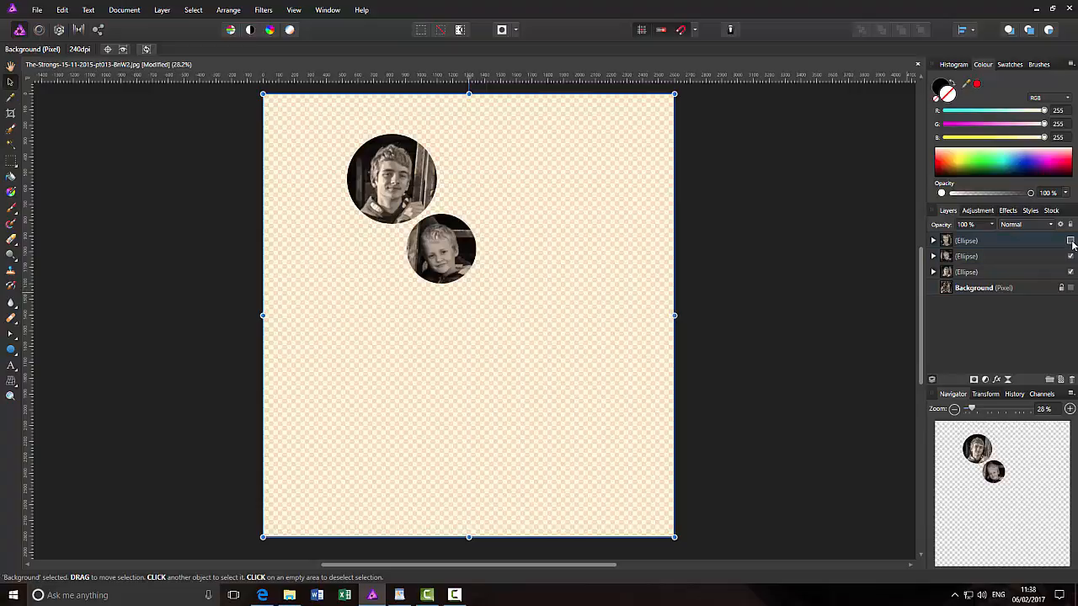
{"action": "left_click", "coordinate": [1070, 240]}
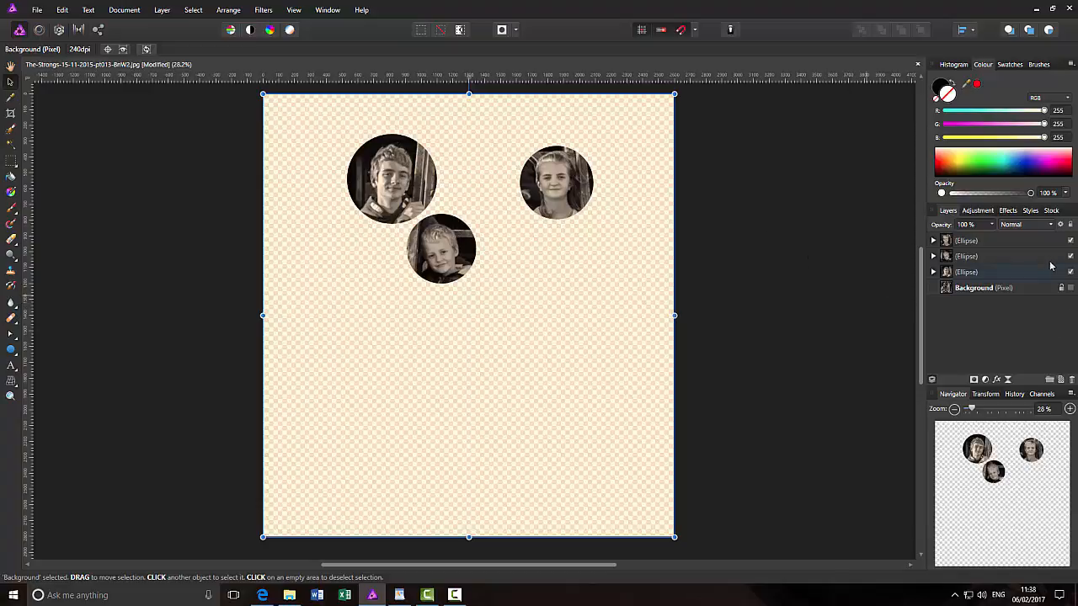
Try moving the girl's face circle to the lower part of the canvas and undo the move.
{"action": "left_click", "coordinate": [1033, 241]}
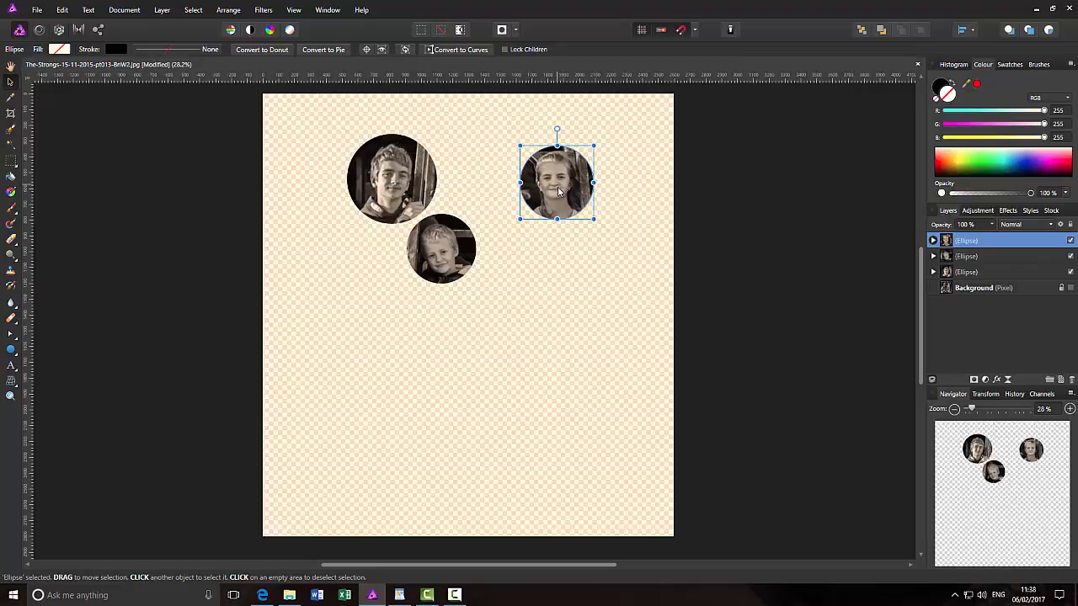
{"action": "left_click_drag", "start_coordinate": [559, 191], "coordinate": [535, 410]}
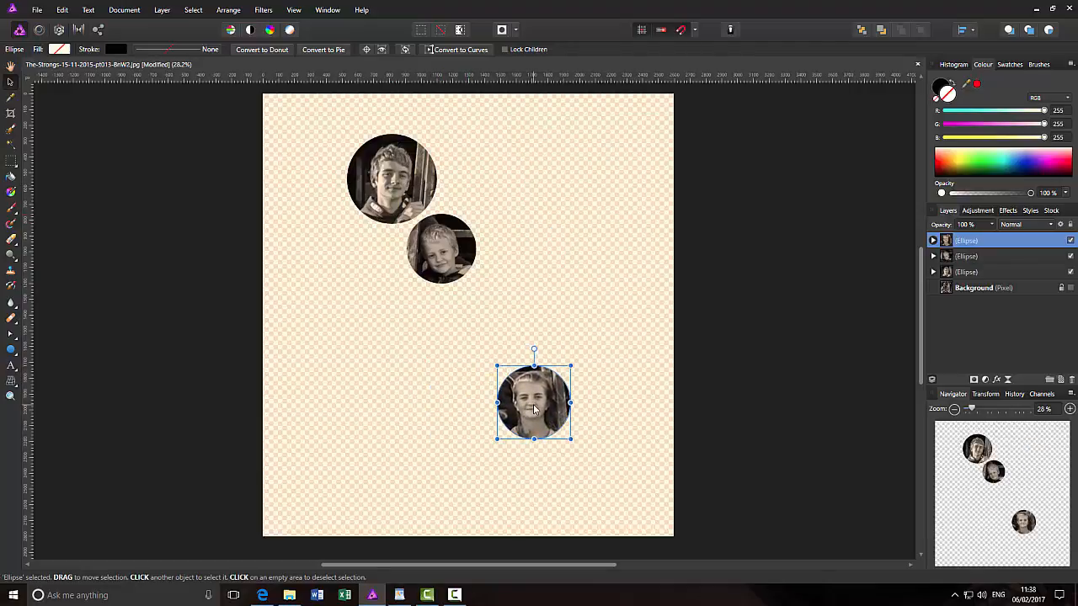
{"action": "key", "text": "ctrl+z"}
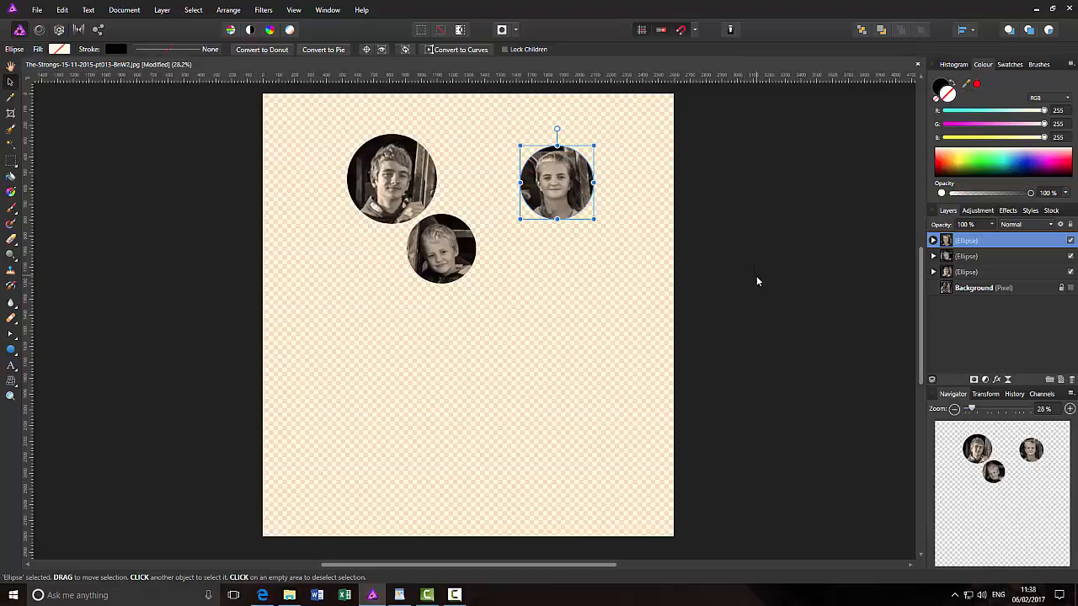
Show the locked Background layer and apply a Gaussian Blur with a radius of about 7.5 px to it.
{"action": "left_click", "coordinate": [1023, 290]}
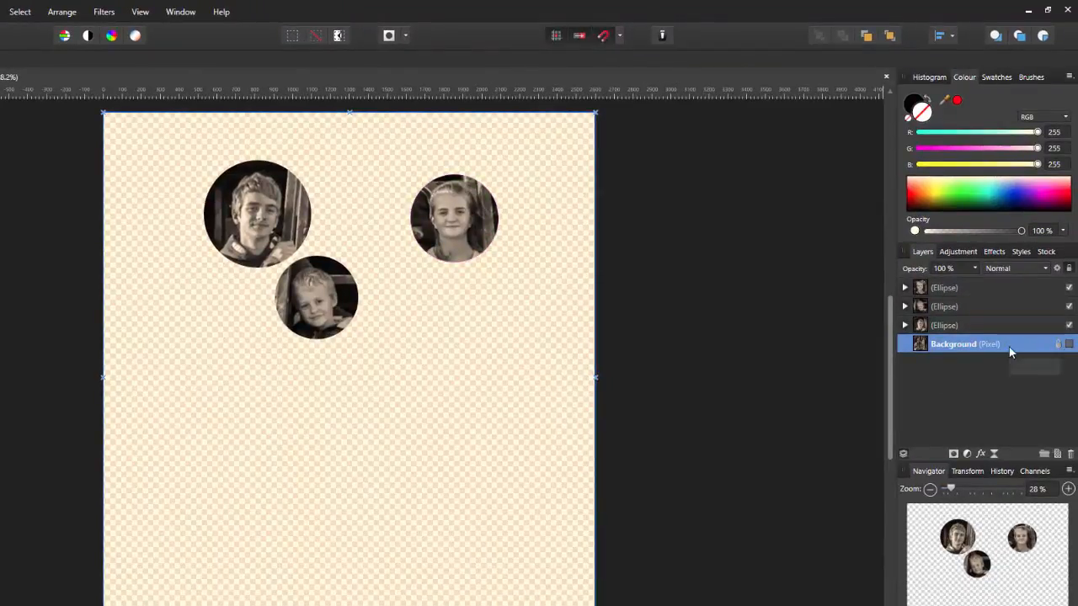
{"action": "left_click", "coordinate": [1068, 345]}
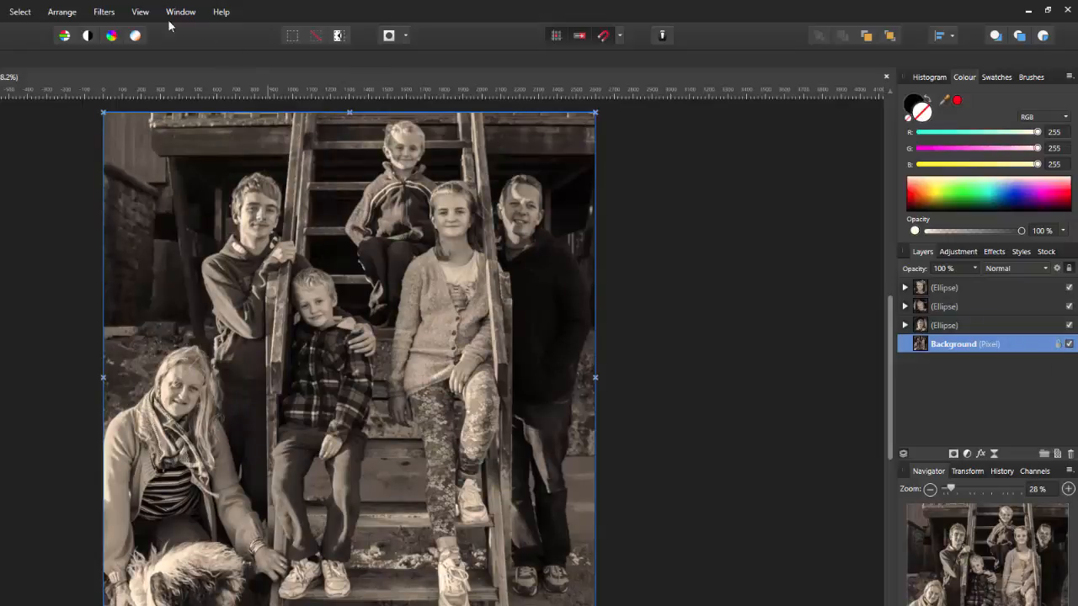
{"action": "left_click", "coordinate": [105, 12]}
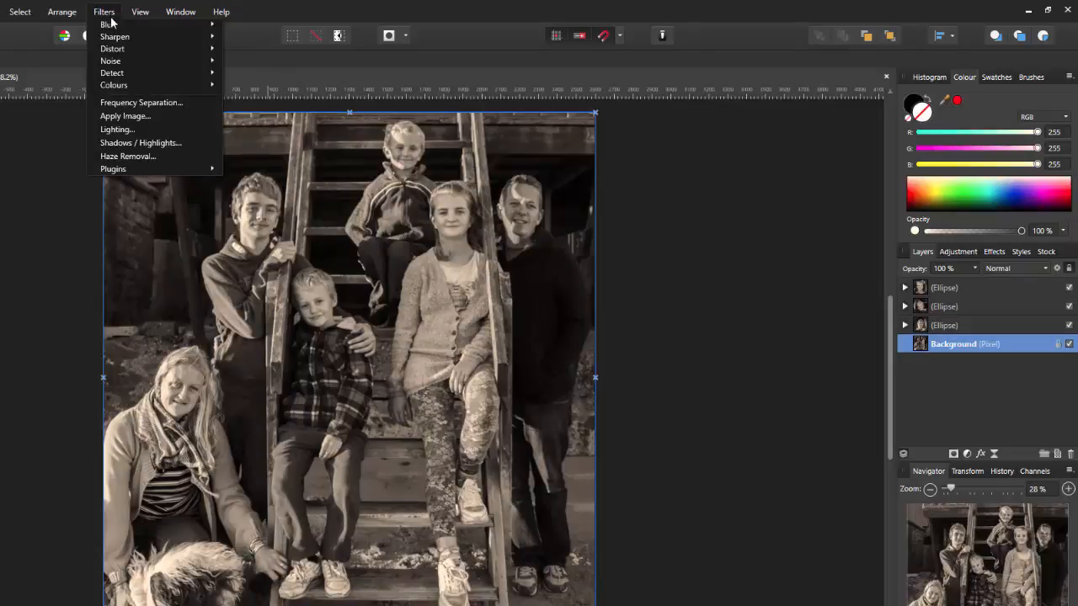
{"action": "mouse_move", "coordinate": [131, 26]}
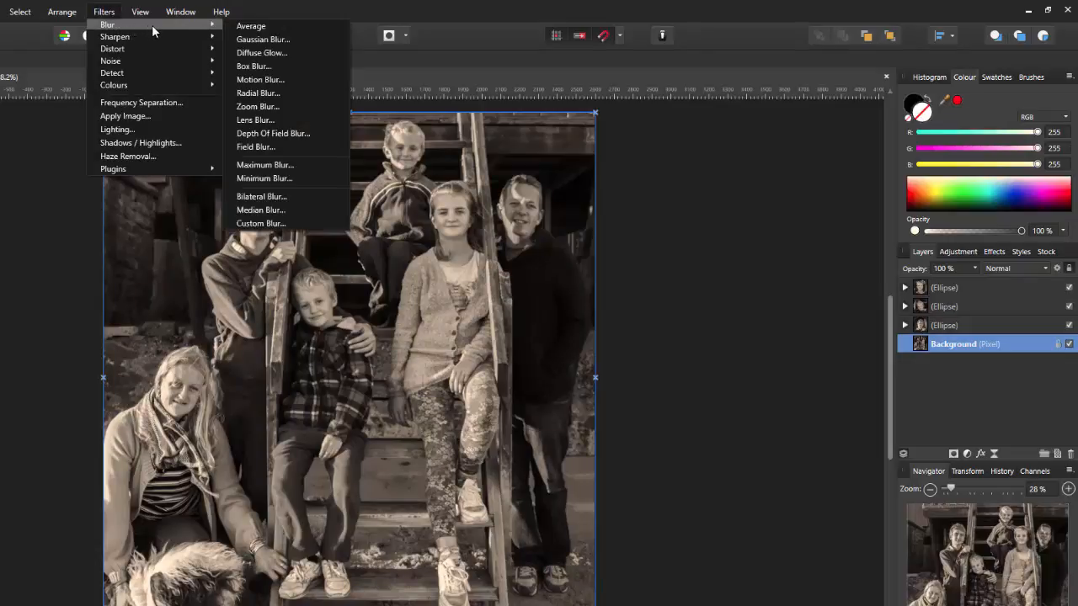
{"action": "left_click", "coordinate": [263, 39]}
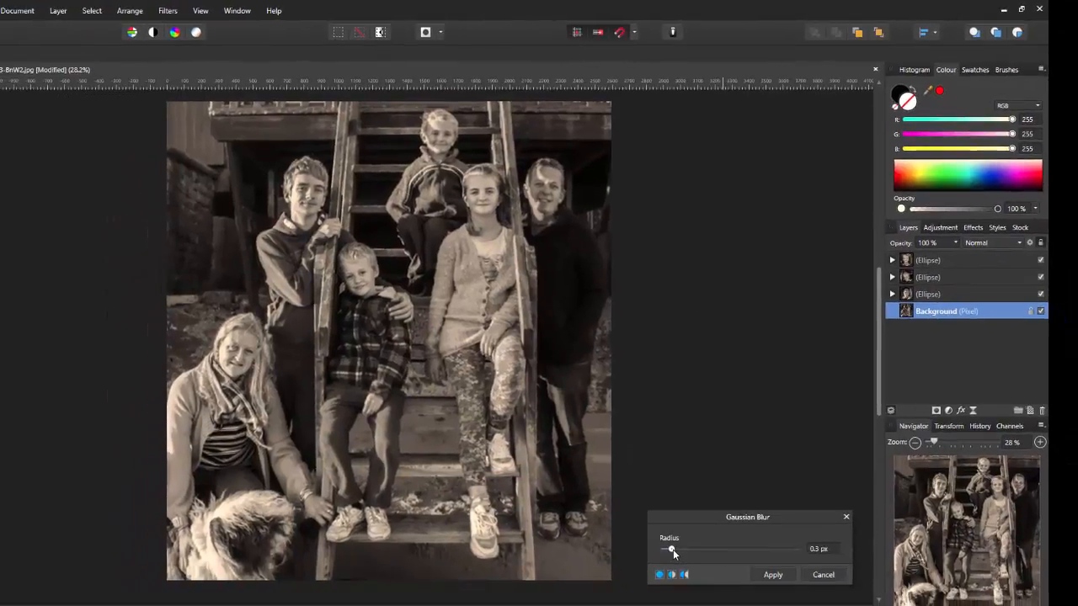
{"action": "left_click_drag", "start_coordinate": [669, 578], "coordinate": [752, 554]}
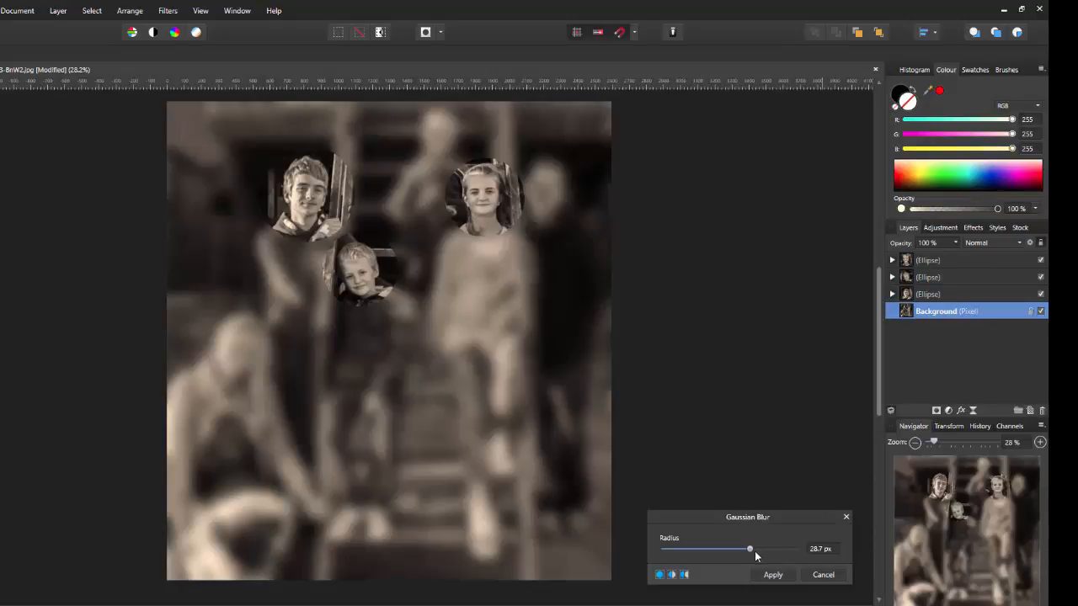
{"action": "left_click_drag", "start_coordinate": [754, 550], "coordinate": [713, 549]}
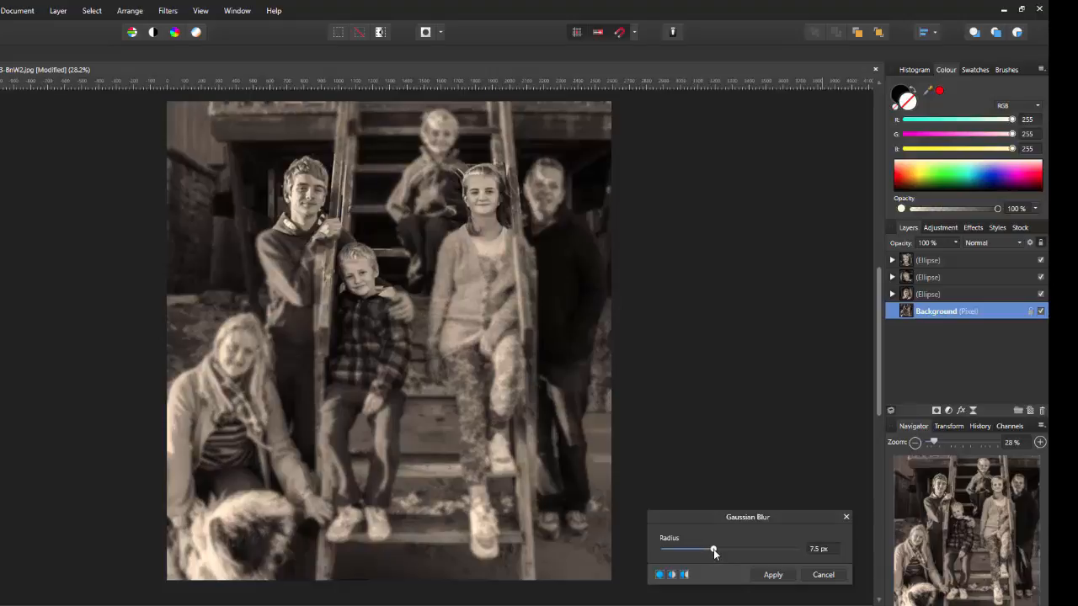
{"action": "left_click", "coordinate": [772, 575]}
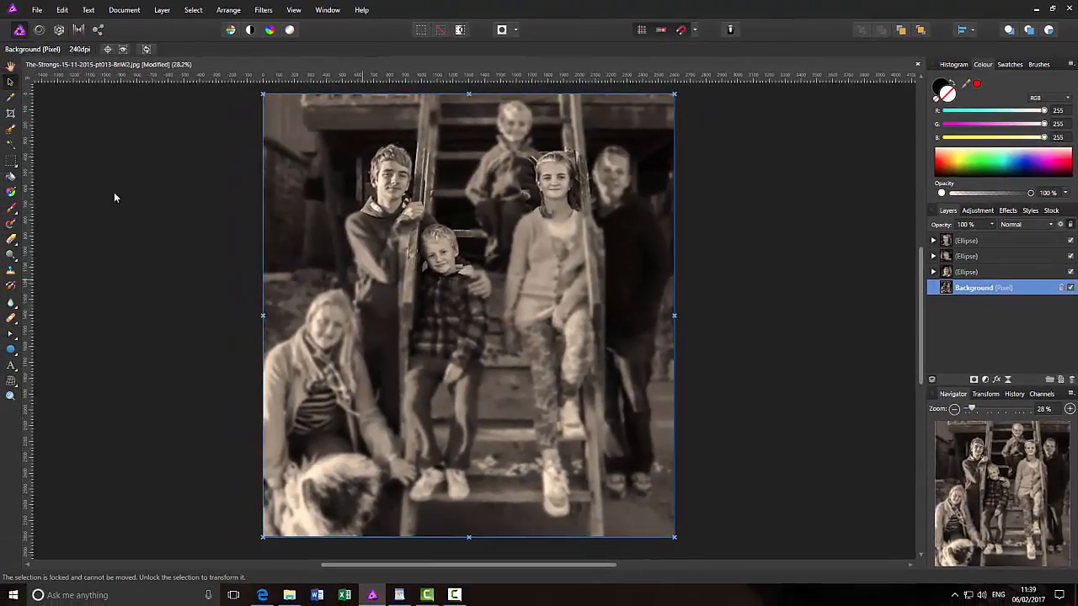
{"action": "left_click", "coordinate": [11, 66]}
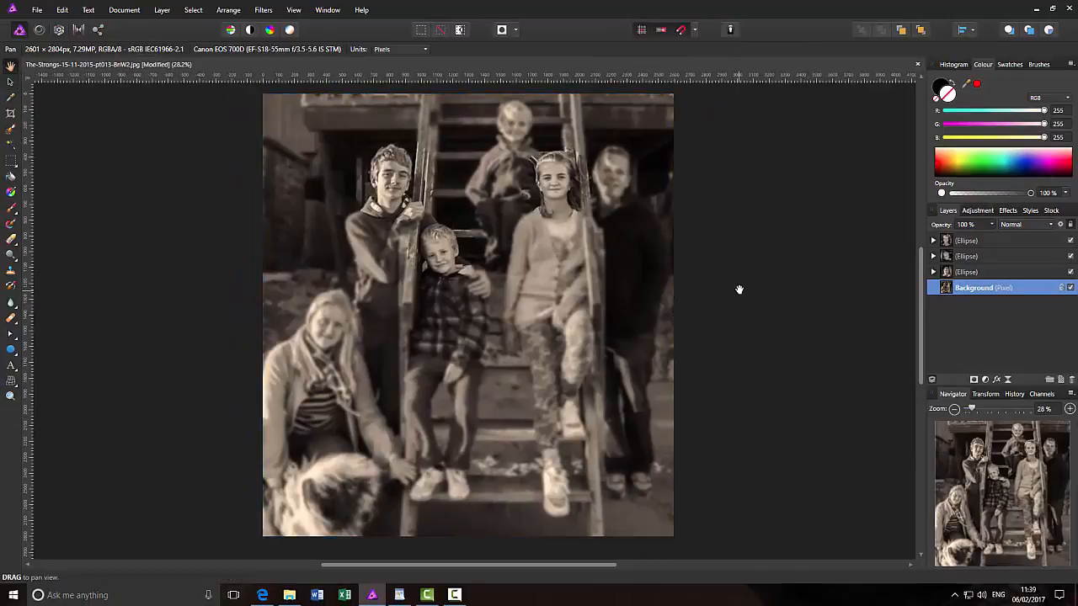